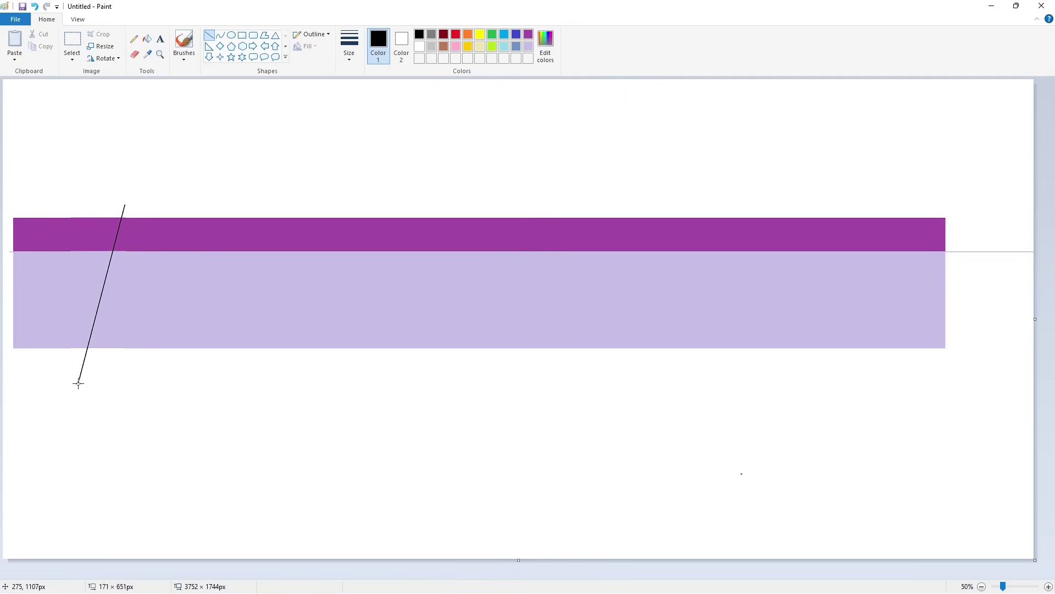
Draw the outline of a large letter M with straight black lines across the start of the purple bands.
click(182, 227)
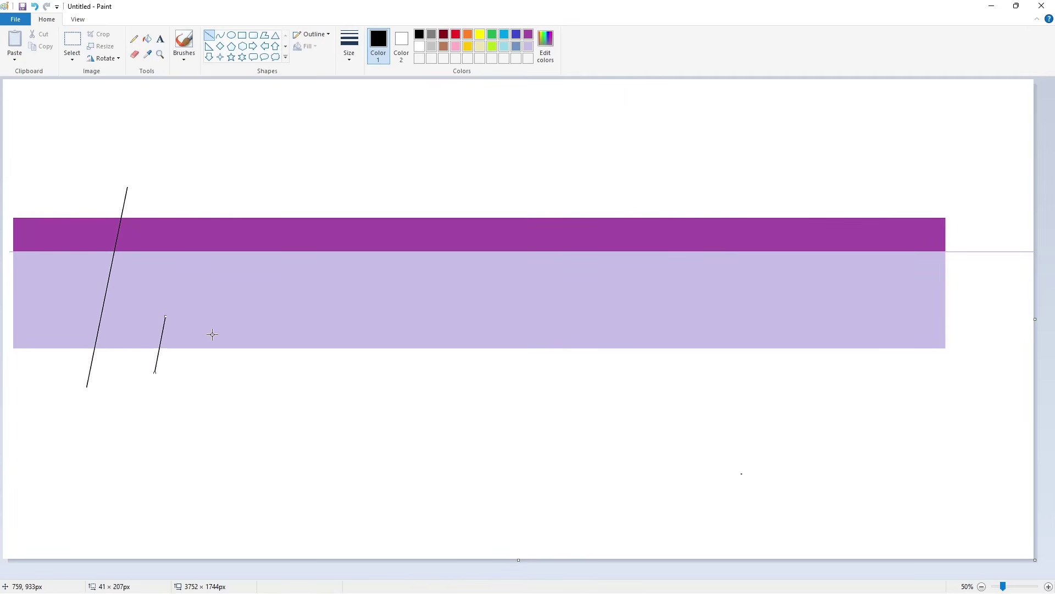
drag(165, 315, 179, 352)
click(239, 177)
mouse_move(187, 204)
mouse_down()
mouse_move(174, 188)
mouse_move(228, 194)
mouse_up()
drag(214, 363, 213, 363)
drag(279, 201, 318, 406)
Fill all the regions inside the M outline with black.
click(147, 39)
click(161, 237)
click(175, 269)
click(244, 238)
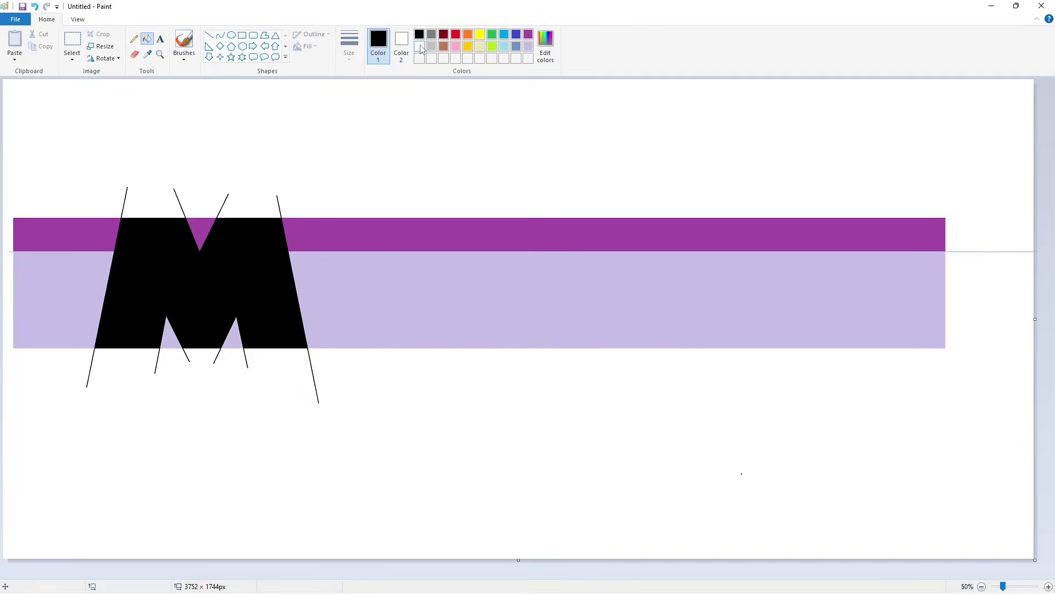
Fill the M's notches, the band areas before it and the dark purple band after it with white.
click(420, 47)
click(199, 228)
click(168, 341)
click(229, 346)
click(71, 294)
click(61, 234)
click(803, 240)
Cut off the M's overhanging line ends with horizontal white lines, the lower one about 853 px long, and fill the stubs white.
ctrl+scroll(596, 308, up, 1)
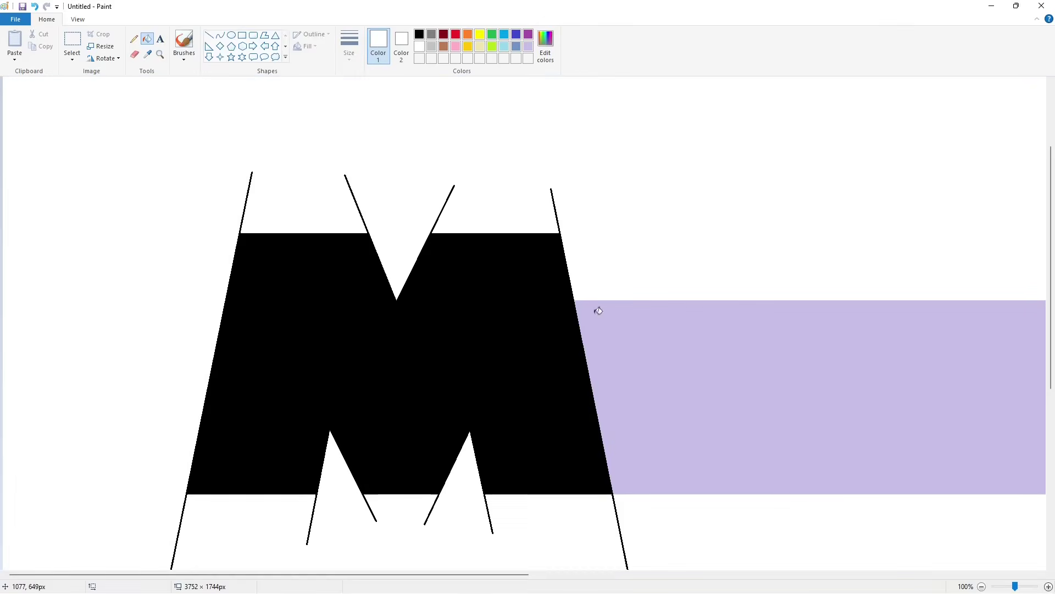
click(209, 35)
scroll(715, 182, down, 2)
drag(176, 374, 644, 375)
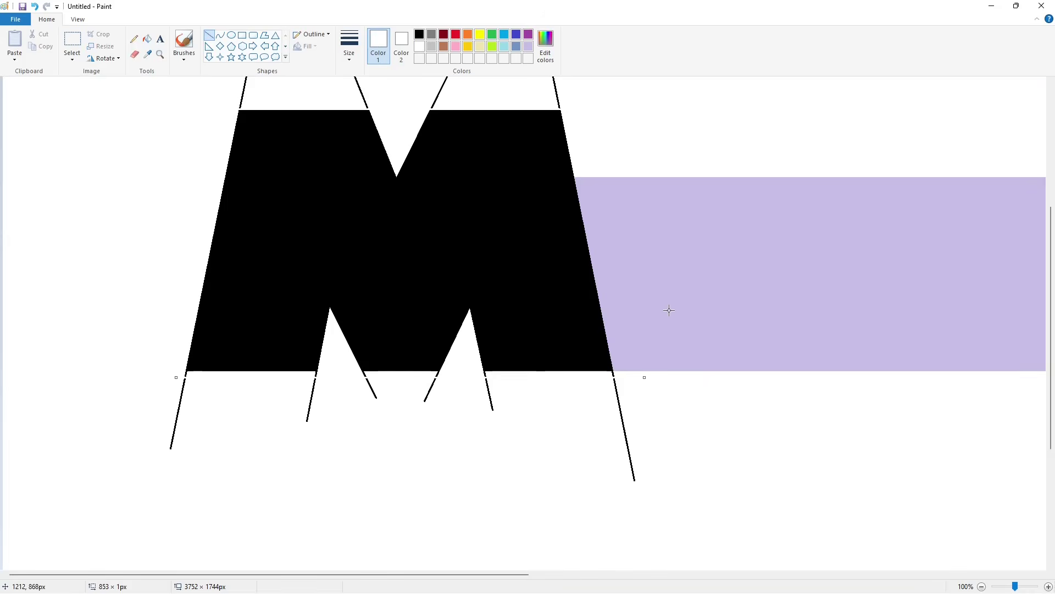
click(147, 39)
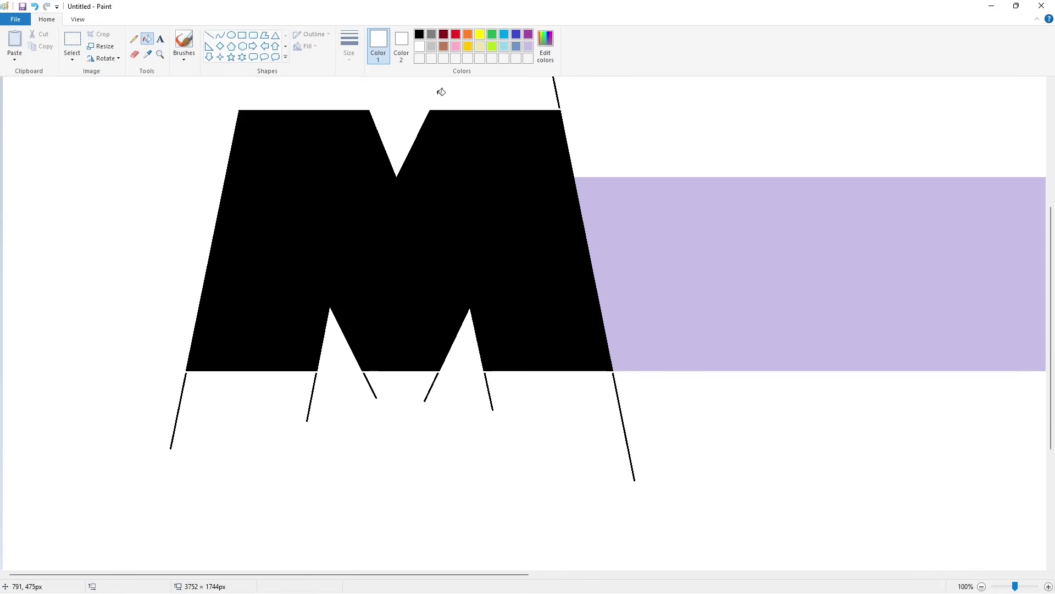
click(184, 373)
click(433, 381)
click(486, 382)
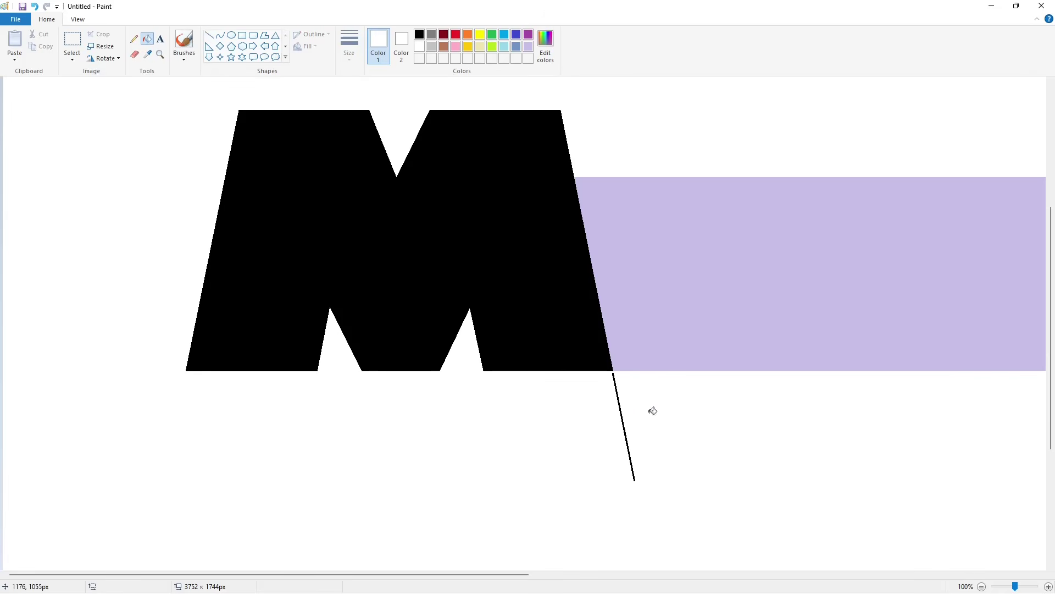
click(621, 413)
Fill the letter M with dark purple.
click(982, 586)
click(528, 34)
click(258, 263)
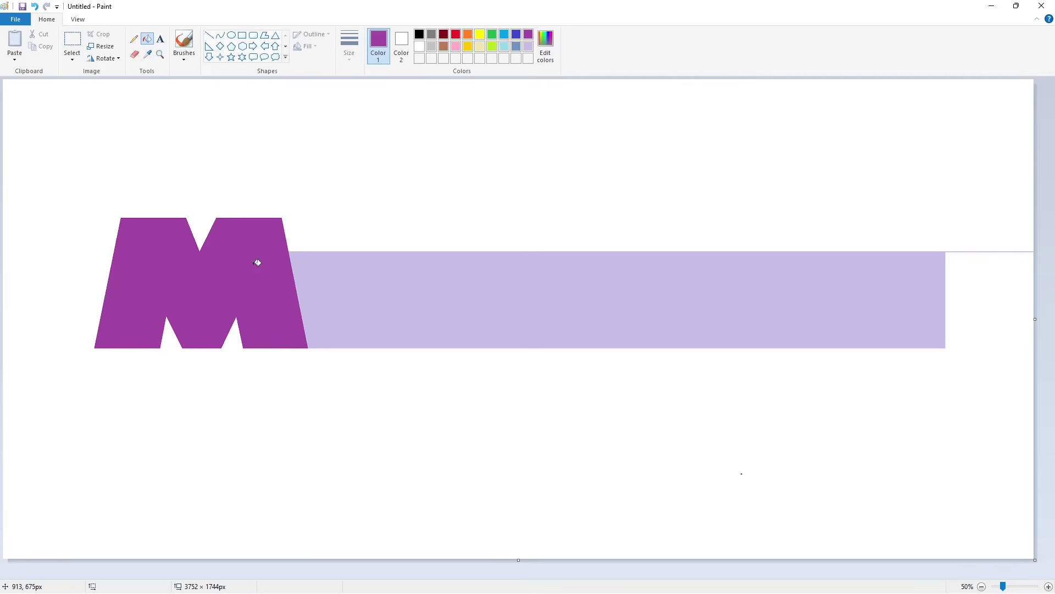
Draw an upward-bowed black curve across the middle of the M as the eye's upper edge.
click(221, 35)
click(419, 34)
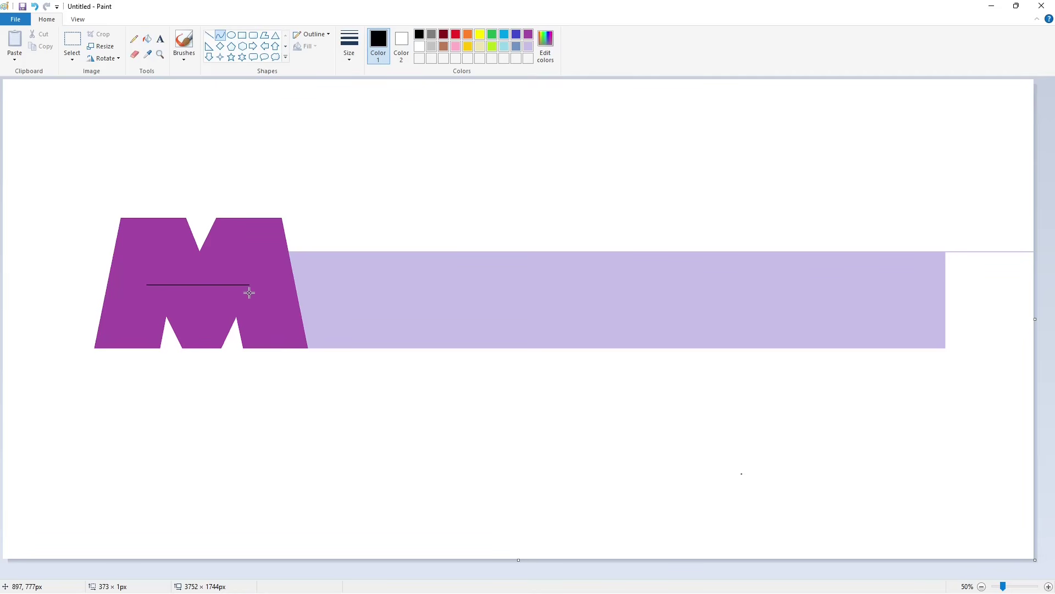
drag(190, 284, 226, 261)
click(422, 265)
Copy the eye curve, paste it into the canvas corner and fill the pasted background white.
click(72, 40)
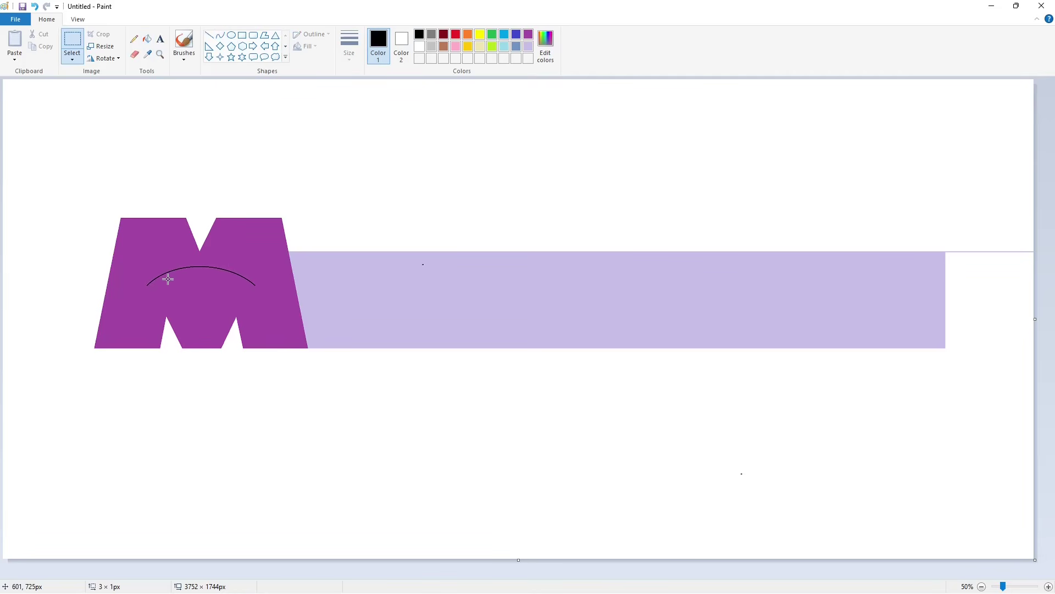
click(41, 46)
click(15, 39)
click(147, 39)
click(420, 46)
click(70, 97)
Select the cleaned curve copy in the canvas corner and turn on transparent selection.
click(72, 40)
drag(177, 146, 3, 80)
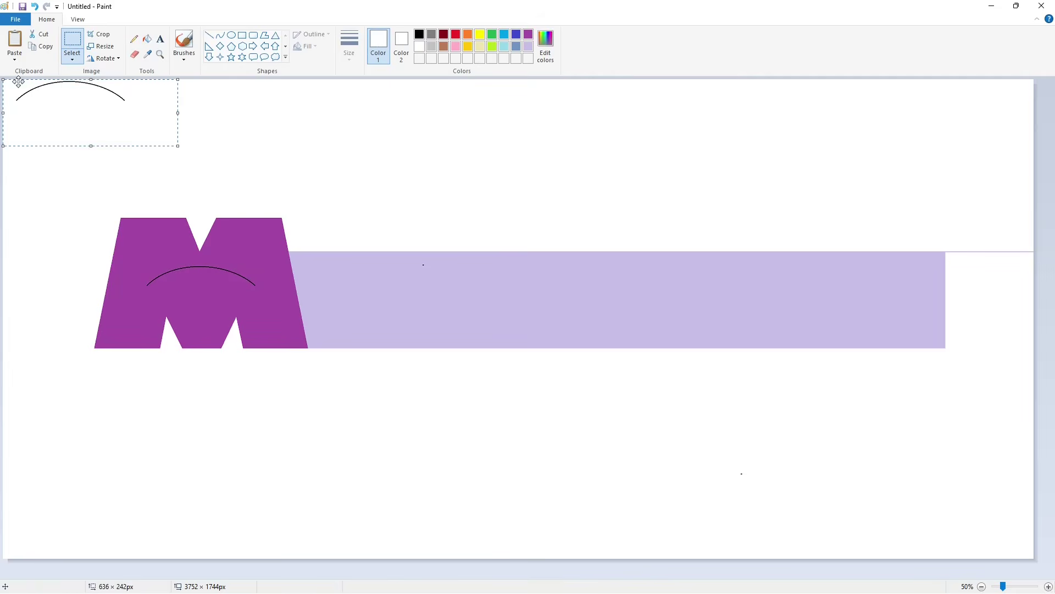
click(72, 56)
click(96, 157)
Try to flip the curve copy vertically and move it onto the M.
click(104, 58)
click(97, 109)
drag(97, 112, 226, 273)
key(ctrl+z)
key(ctrl+z)
key(ctrl+z)
Paste the curve, flip it vertically and place it under the original curve to close the eye shape.
scroll(698, 443, up, 1)
key(ctrl+v)
click(103, 58)
click(106, 108)
drag(111, 137, 373, 337)
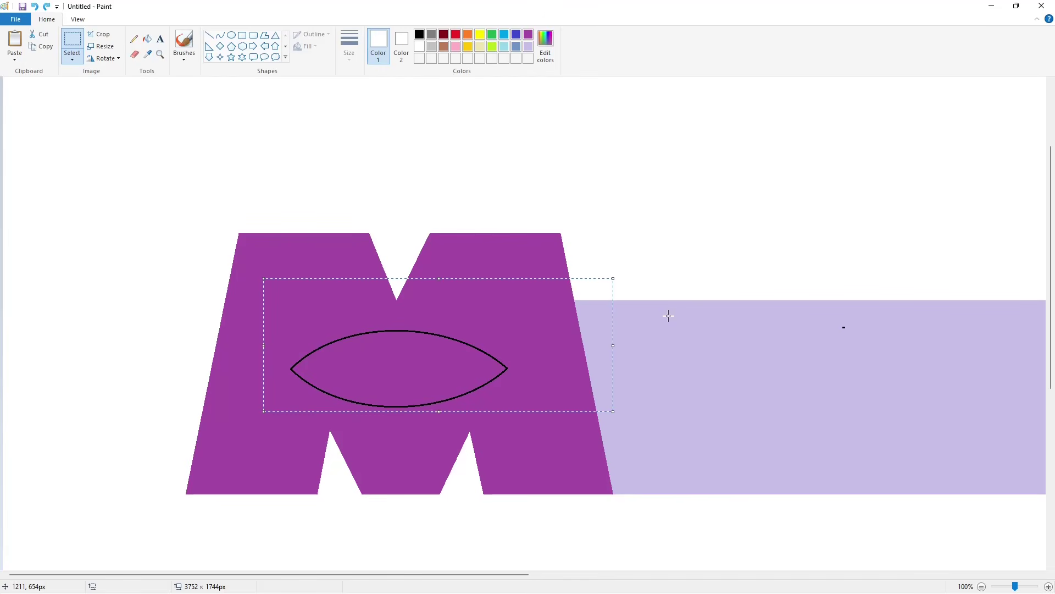
Fill the eye shape with black to absorb its outline, and refill it with white.
scroll(921, 530, down, 1)
click(147, 39)
click(419, 34)
click(223, 279)
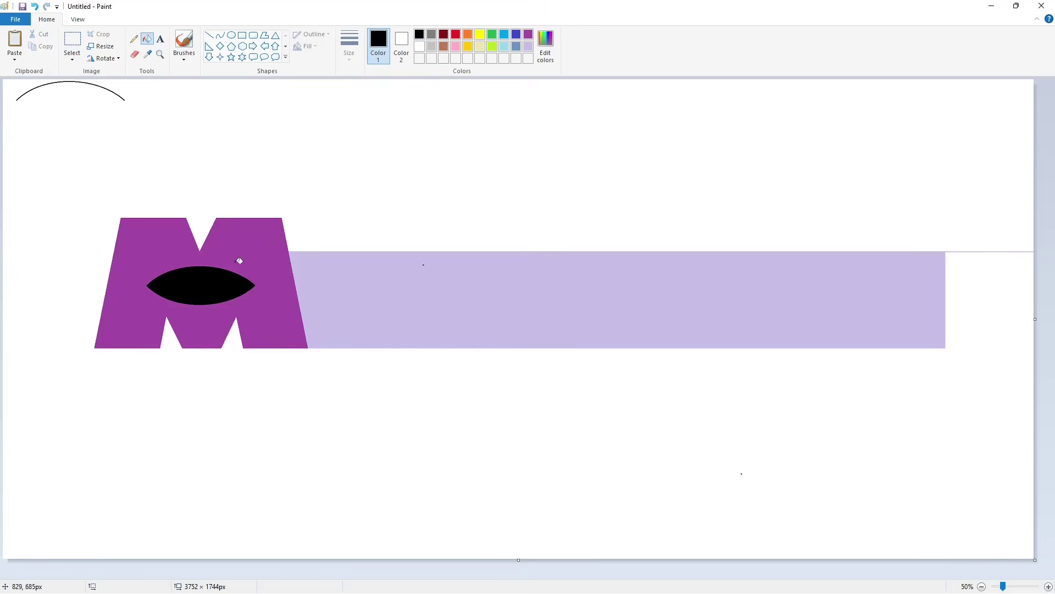
click(420, 46)
click(231, 277)
Draw a black-outlined circle in the centre of the eye as its pupil.
click(232, 35)
click(419, 34)
mouse_move(187, 269)
mouse_down()
mouse_move(216, 306)
mouse_move(185, 285)
mouse_up()
drag(215, 286, 219, 296)
click(283, 285)
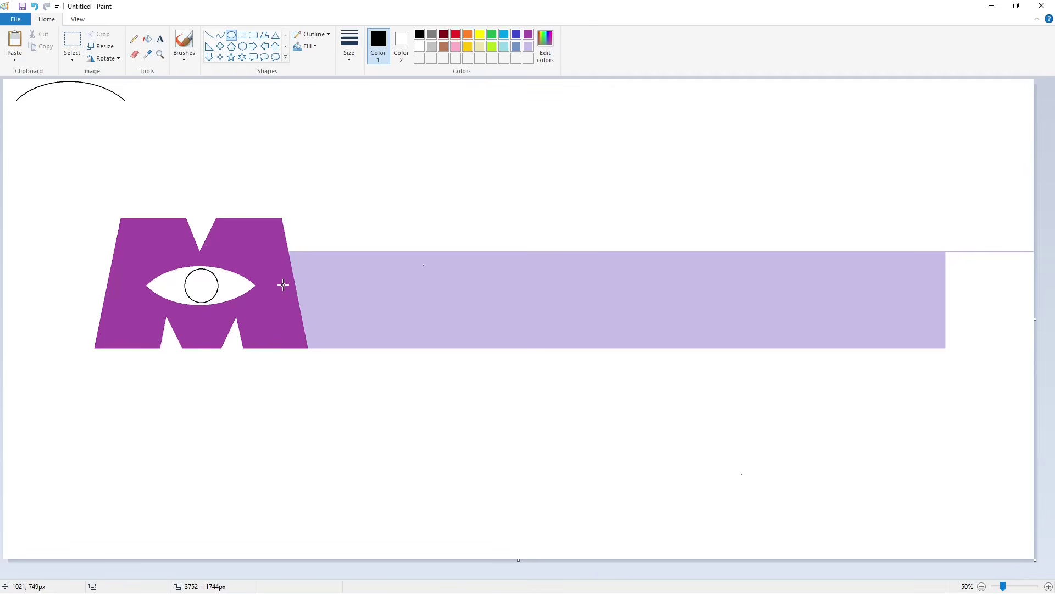
Fill the pupil circle and the body of the M with black.
click(147, 39)
click(201, 285)
click(264, 242)
Draw the letter O beside the M as a large ellipse spanning the band's height with a small circle centred inside.
click(232, 34)
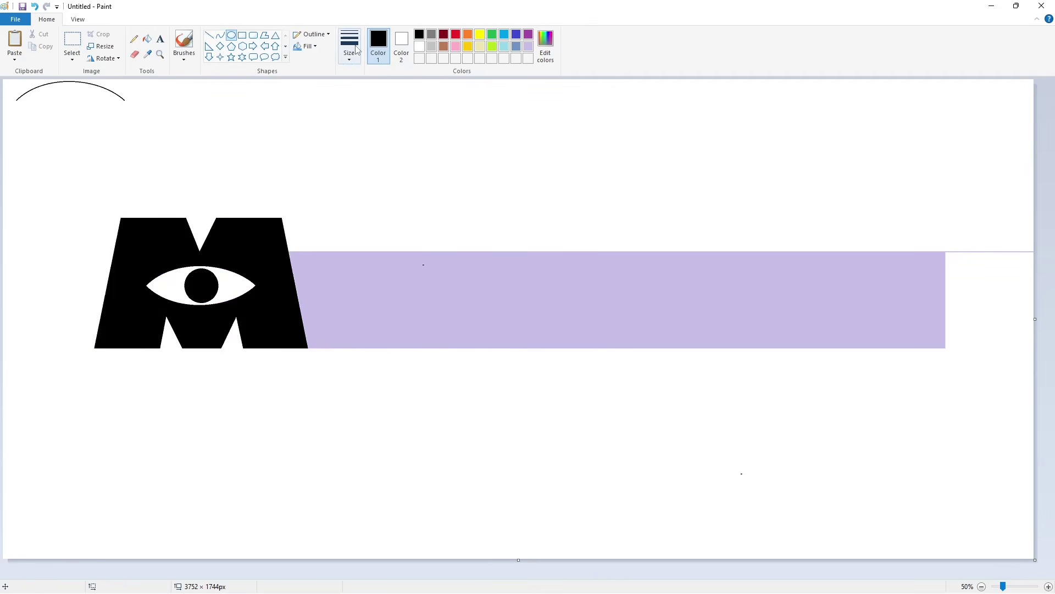
drag(328, 276, 400, 350)
drag(346, 311, 367, 350)
drag(320, 299, 302, 304)
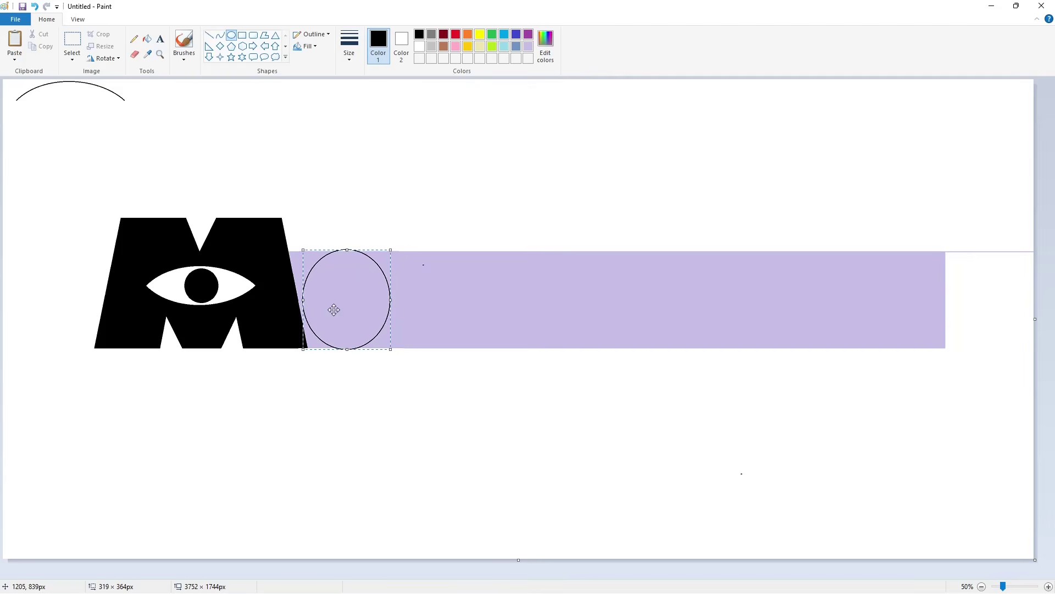
drag(392, 300, 409, 319)
click(424, 320)
mouse_move(337, 280)
mouse_down()
mouse_move(374, 317)
mouse_move(363, 306)
mouse_up()
click(447, 316)
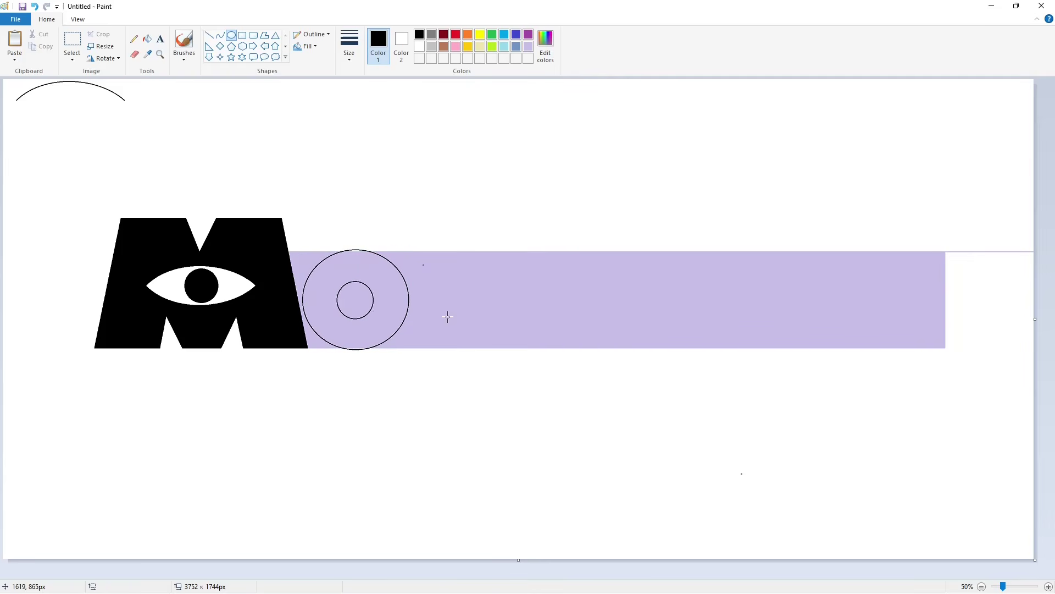
Fill the ring of the O with white, and refill it with black.
click(149, 39)
click(420, 47)
click(387, 281)
click(420, 34)
click(384, 278)
click(209, 35)
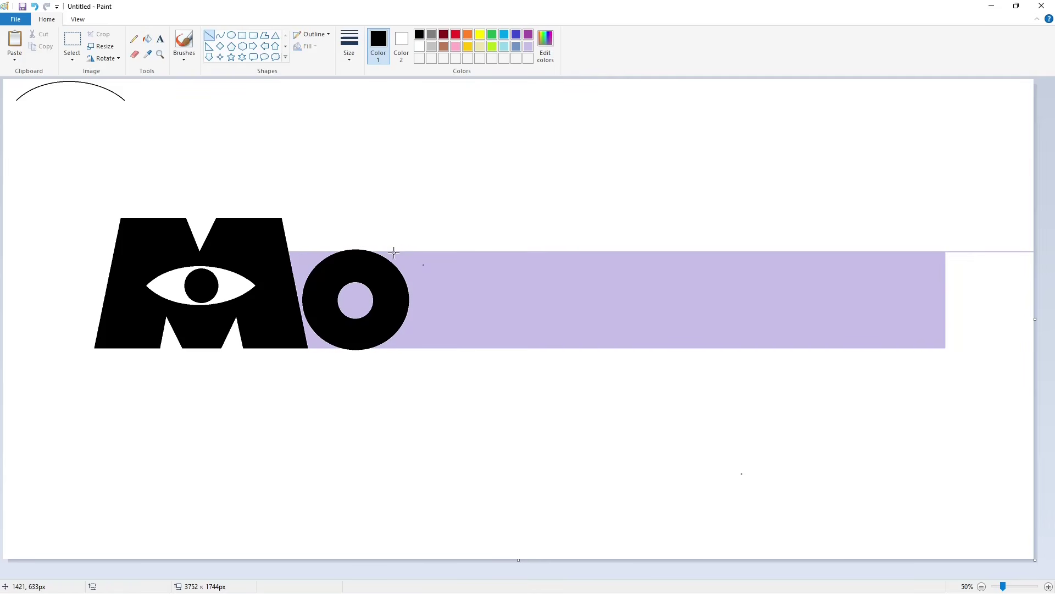
Undo the last four edits and redo them.
key(ctrl+z)
key(ctrl+z)
key(ctrl+z)
key(ctrl+z)
click(46, 7)
click(47, 7)
click(46, 7)
click(46, 7)
Draw the letter N beside the O with vertical and diagonal straight lines and fill it black.
drag(412, 242, 413, 376)
drag(444, 297, 445, 362)
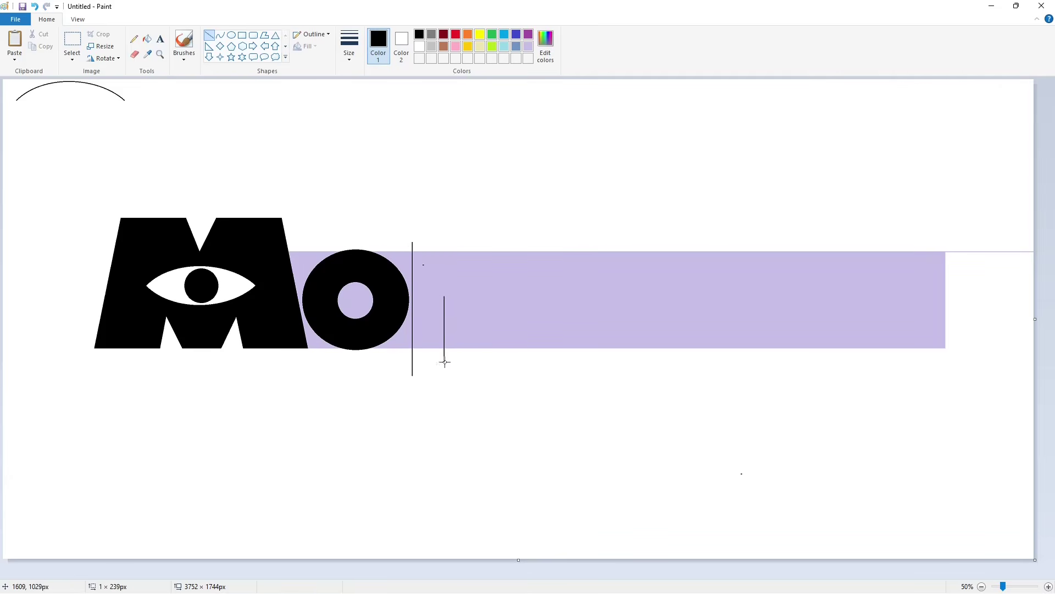
mouse_move(440, 295)
mouse_down()
mouse_move(482, 361)
mouse_move(439, 288)
mouse_move(433, 235)
mouse_up()
mouse_move(476, 307)
mouse_down()
mouse_move(475, 223)
mouse_move(506, 379)
mouse_up()
click(147, 39)
click(436, 274)
Cut off the N's overhanging lines with white lines, the lower one about 376 px long, and fill the stubs white.
drag(1003, 586, 1015, 586)
drag(487, 574, 683, 575)
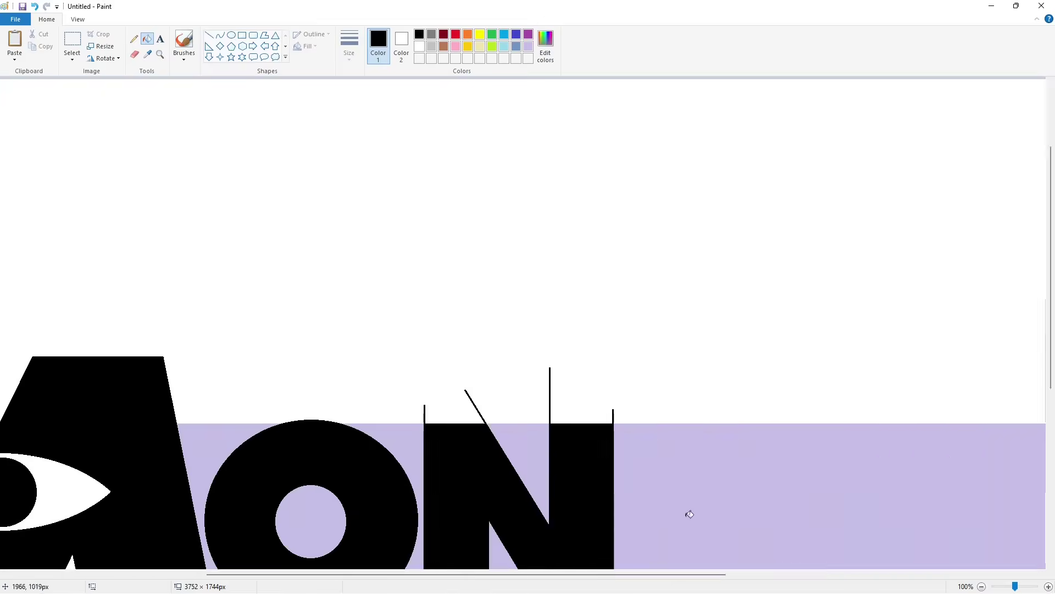
scroll(689, 513, down, 3)
click(209, 35)
click(420, 48)
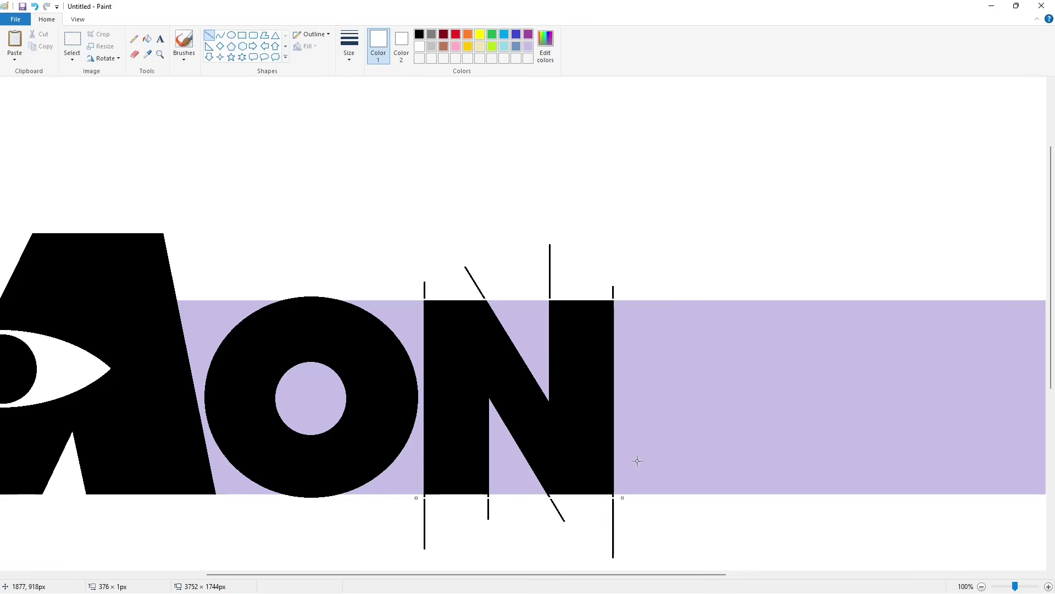
click(147, 38)
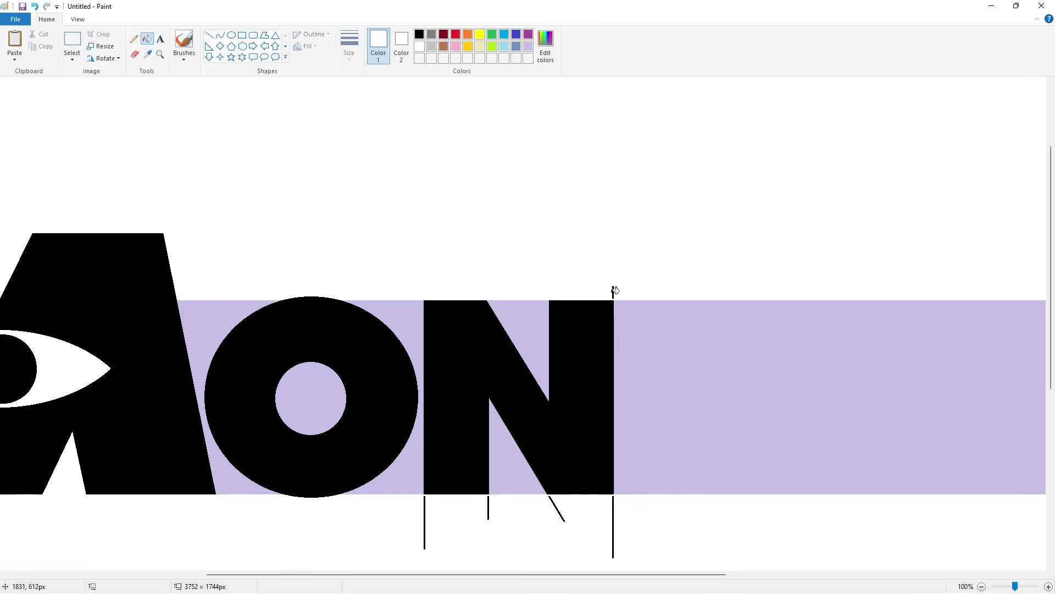
click(552, 501)
click(614, 514)
Fill the centre of the O, the gap beside it and the N's two notches with white.
click(333, 416)
click(410, 478)
click(533, 346)
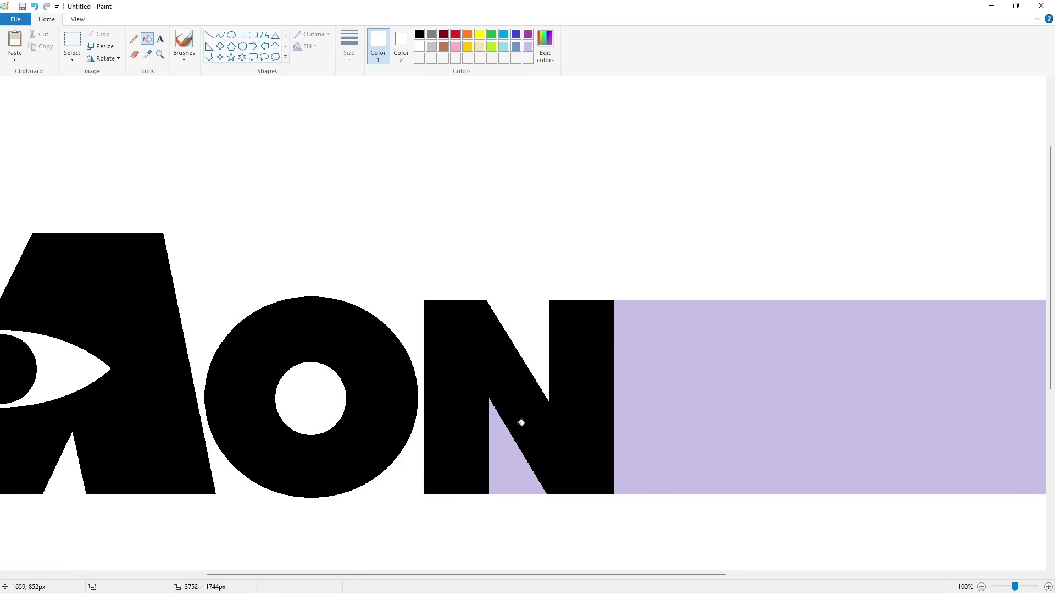
click(501, 462)
Draw the upper arc and the outer curve of a letter S beside the N with black curves.
drag(1016, 587, 1004, 587)
click(220, 35)
click(419, 34)
drag(585, 258, 557, 244)
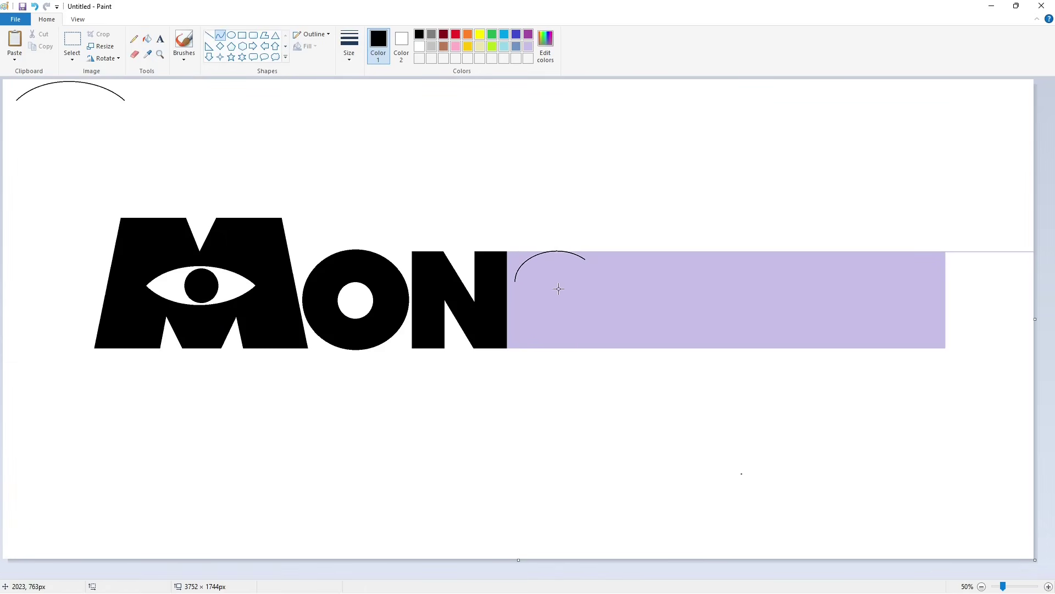
drag(515, 281, 543, 312)
Add the S's upper end edge with a straight line and its inner and lower contours with curves.
click(209, 35)
click(220, 35)
drag(556, 269, 578, 290)
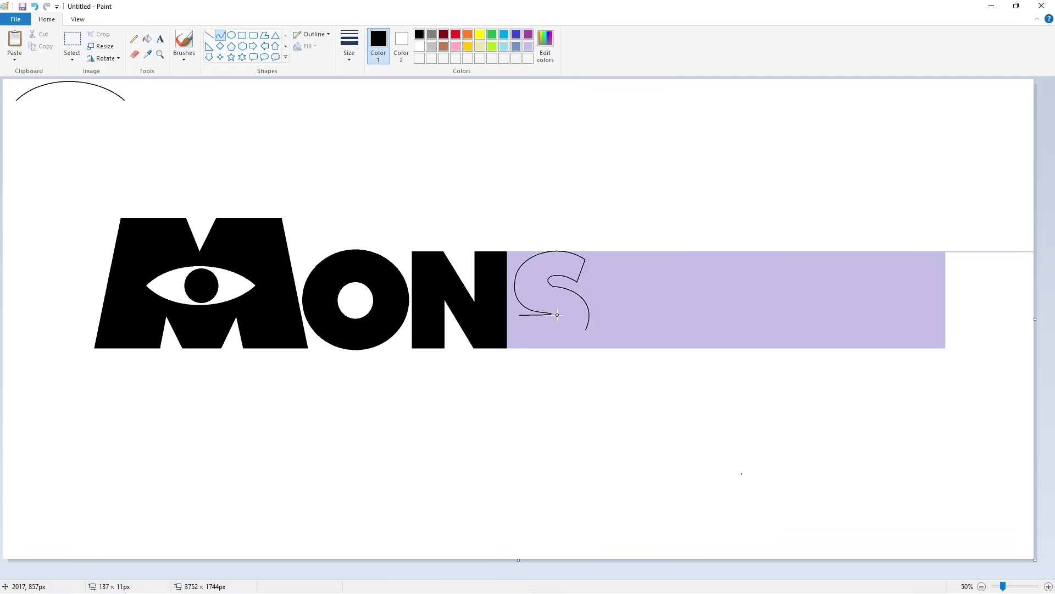
drag(557, 314, 569, 314)
drag(553, 337, 548, 360)
click(668, 332)
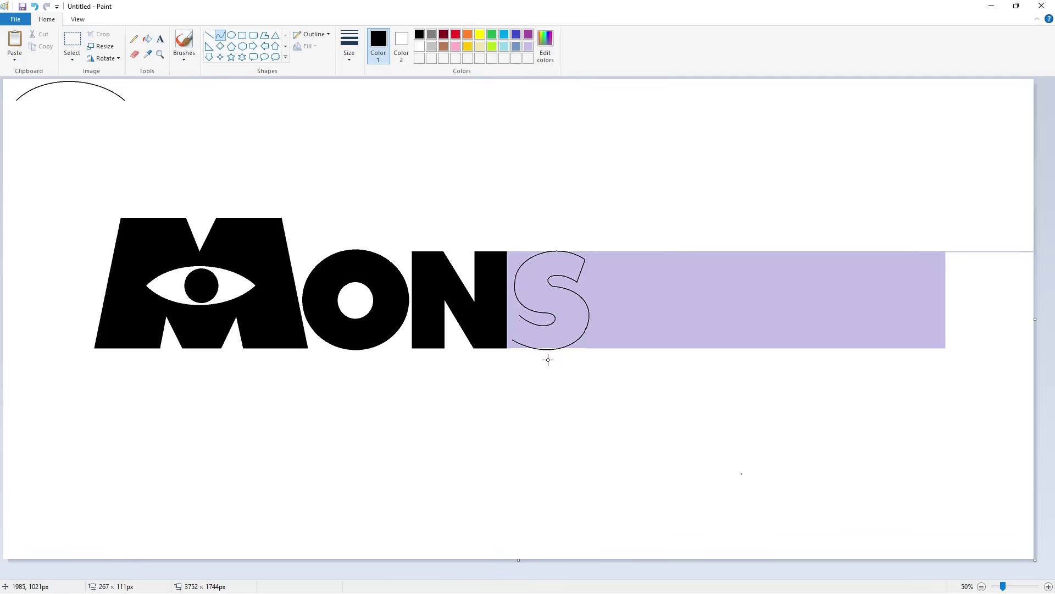
Close the remaining gaps in the S outline with straight black lines at its lower end and inner joint.
click(1049, 587)
click(209, 34)
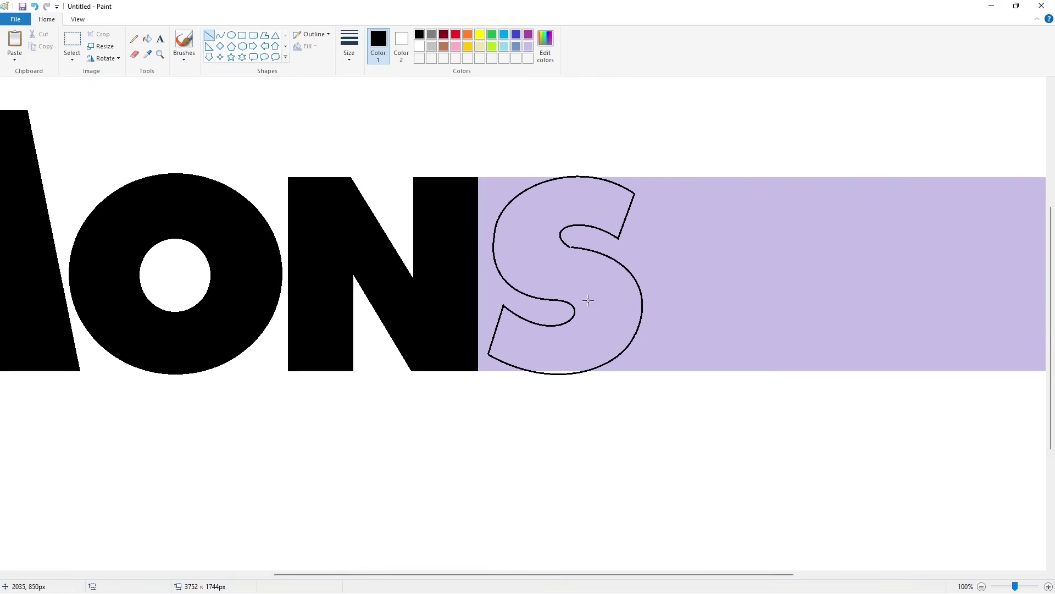
drag(564, 243, 588, 252)
Fill the S with white and refill it with black, and fill the gap between N and S with white.
click(147, 38)
click(420, 46)
click(509, 215)
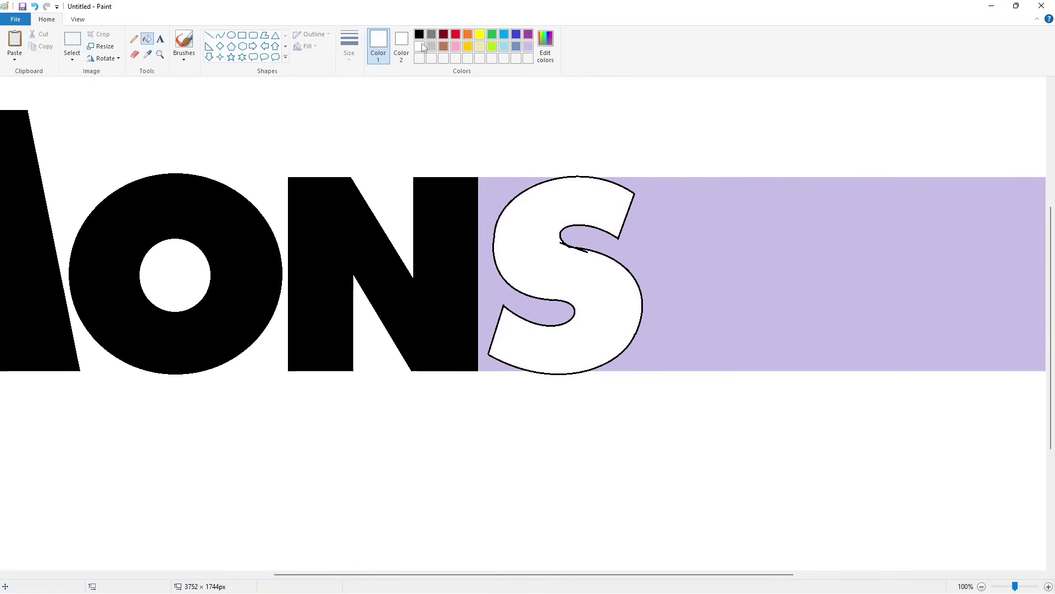
click(420, 35)
click(511, 220)
click(422, 49)
click(492, 193)
Touch up the S's upper inner edge with a short black line.
click(209, 36)
click(419, 34)
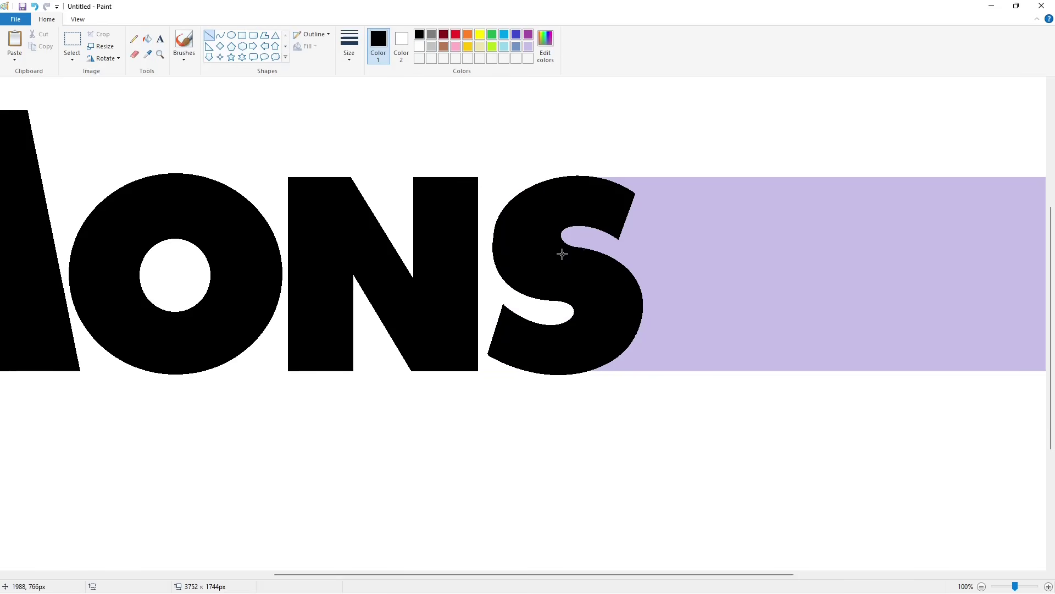
click(621, 248)
scroll(672, 329, down, 1)
scroll(672, 329, up, 1)
scroll(666, 271, down, 1)
Draw a letter T beside the S with a rectangle crossbar and two vertical stem lines, and fill it black.
click(242, 37)
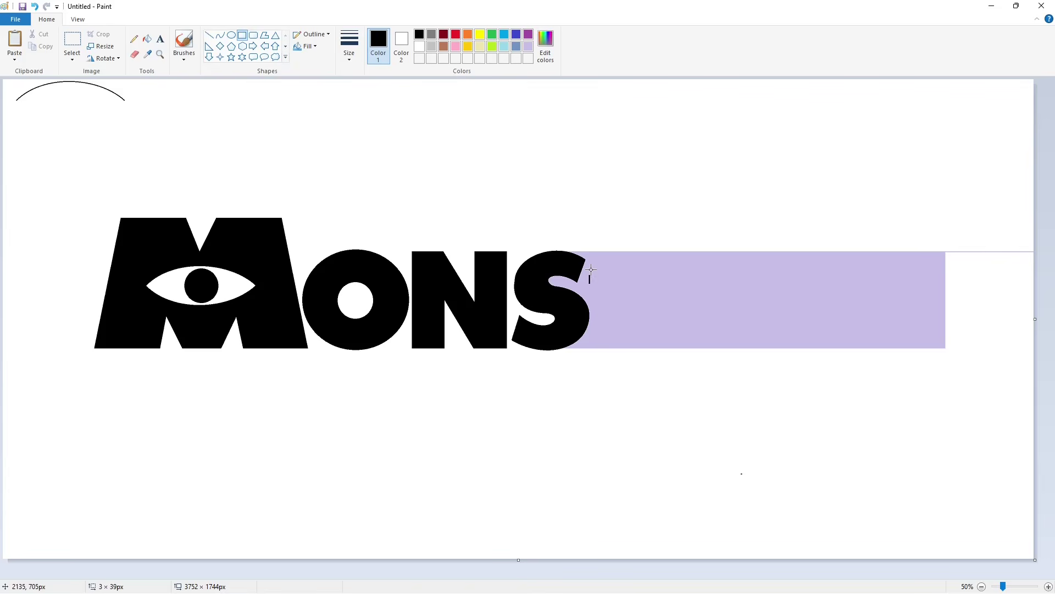
drag(591, 269, 662, 224)
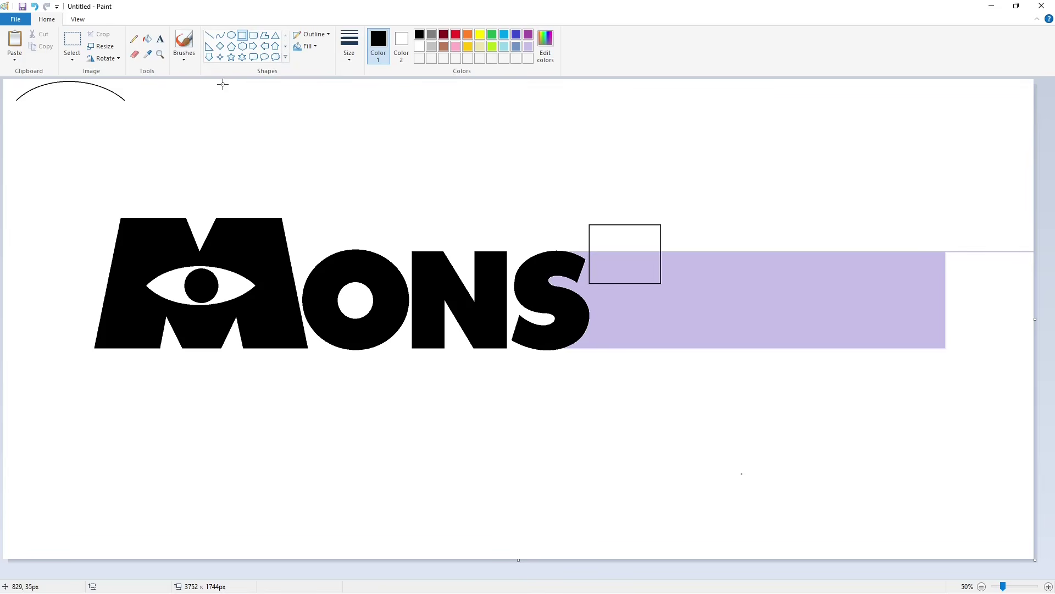
click(209, 35)
drag(608, 278, 607, 371)
drag(642, 283, 642, 361)
click(147, 38)
click(624, 311)
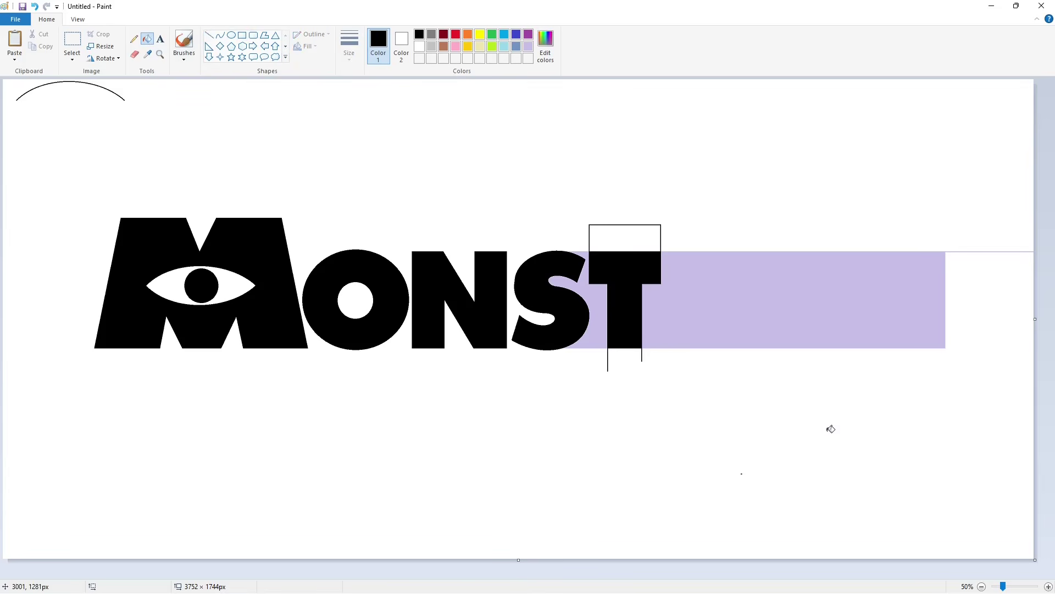
Cut off the T's overhanging outlines with white lines, and fill the stubs and the gap between S and T with white.
click(1049, 586)
drag(516, 575, 863, 575)
scroll(550, 330, down, 3)
click(209, 35)
click(419, 46)
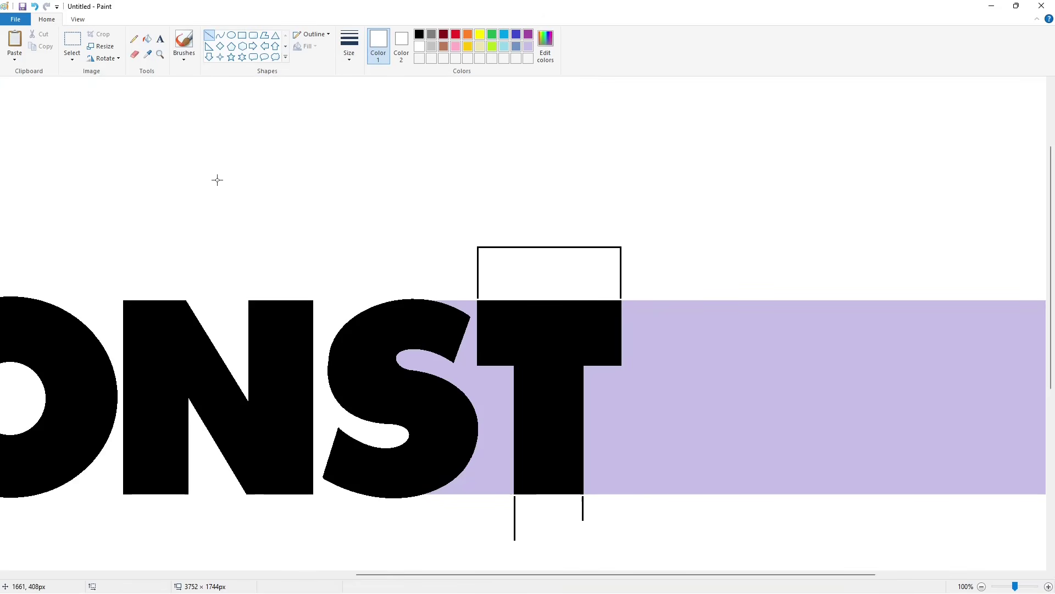
click(147, 39)
click(493, 384)
click(478, 286)
click(515, 501)
click(583, 507)
Outline a letter E beside the T with black vertical and horizontal lines and a rectangle for the middle arm.
click(981, 587)
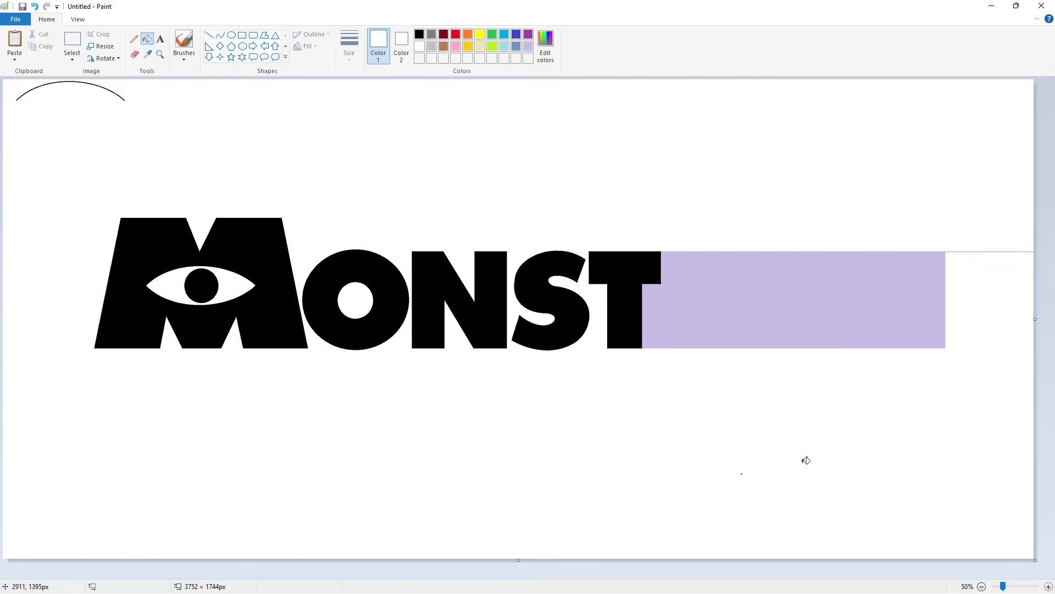
click(209, 35)
click(420, 34)
drag(665, 245, 666, 369)
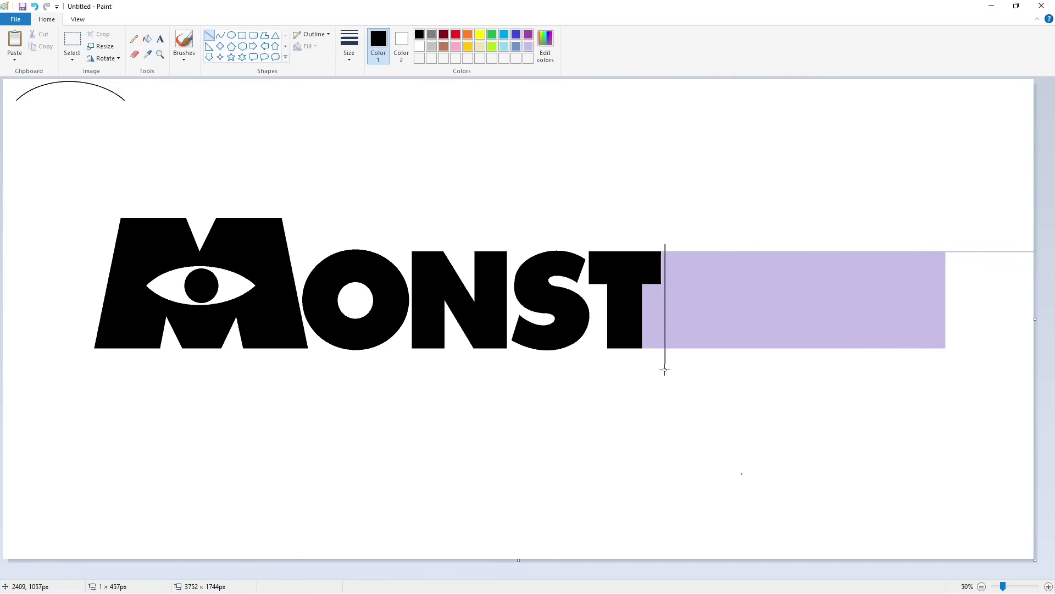
drag(729, 247, 728, 362)
drag(699, 270, 699, 332)
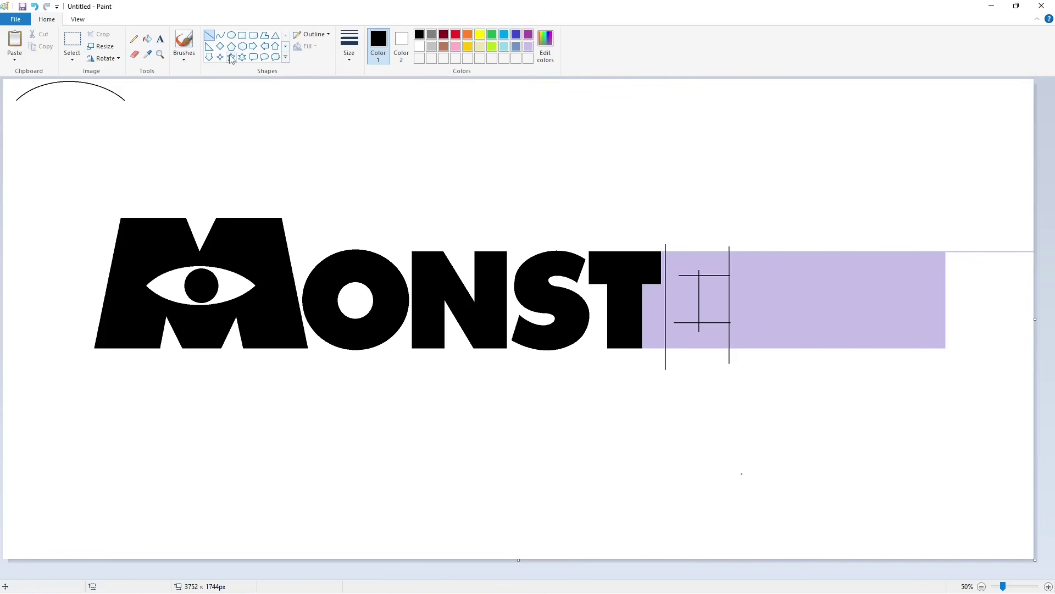
click(242, 35)
drag(726, 288, 679, 312)
Fill the E's stem and arms with black.
click(147, 39)
click(673, 294)
click(689, 299)
click(713, 301)
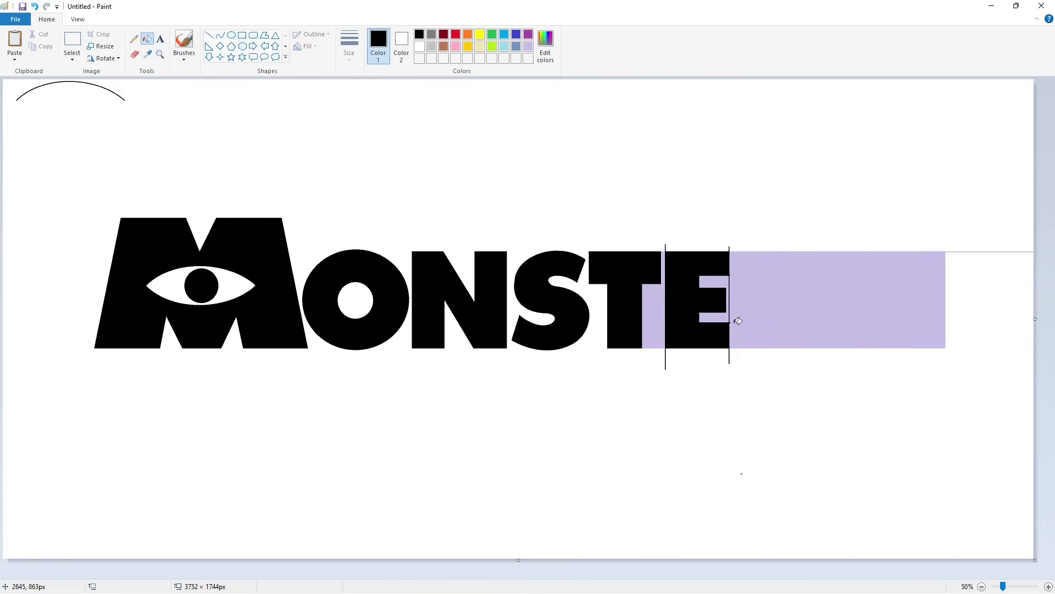
Cut off the E's overhanging vertical outlines with white lines along its upper and lower edges.
click(1048, 587)
drag(479, 574, 902, 574)
click(209, 35)
click(419, 46)
drag(480, 295, 658, 295)
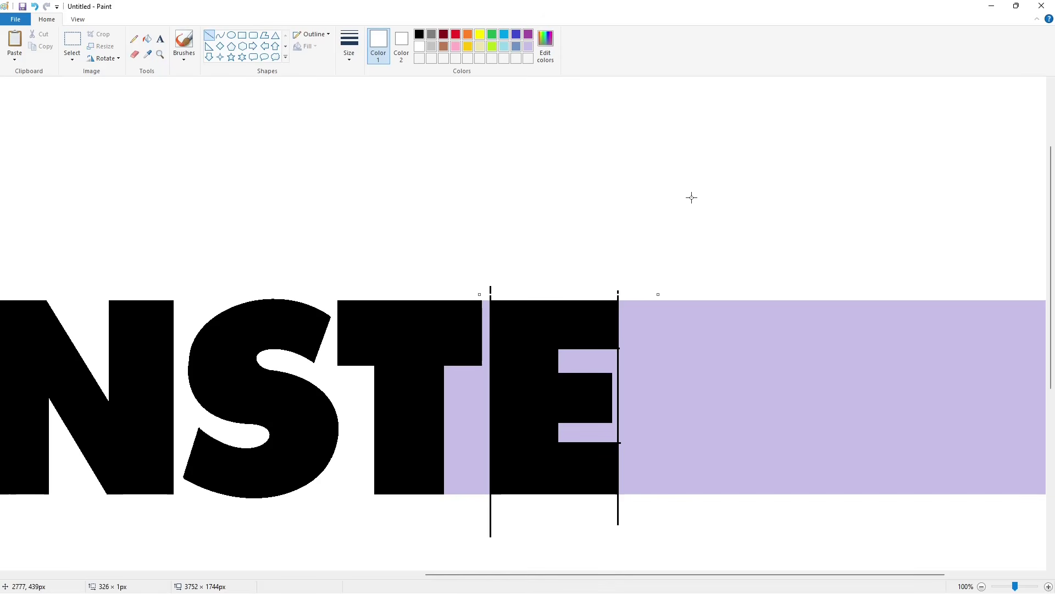
drag(486, 496, 640, 495)
Detach the vertical line closing the E's openings from its arms with short lavender lines.
click(528, 47)
drag(621, 336, 621, 451)
drag(610, 352, 630, 352)
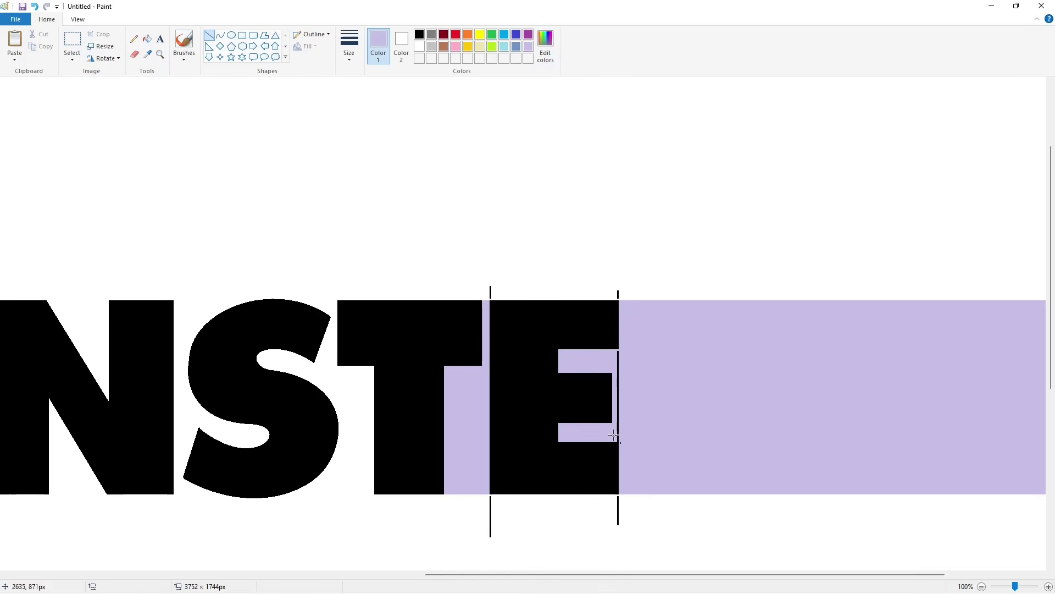
Fill the gap between T and E and the E's stubs with white, and the line closing its openings with lavender.
click(147, 38)
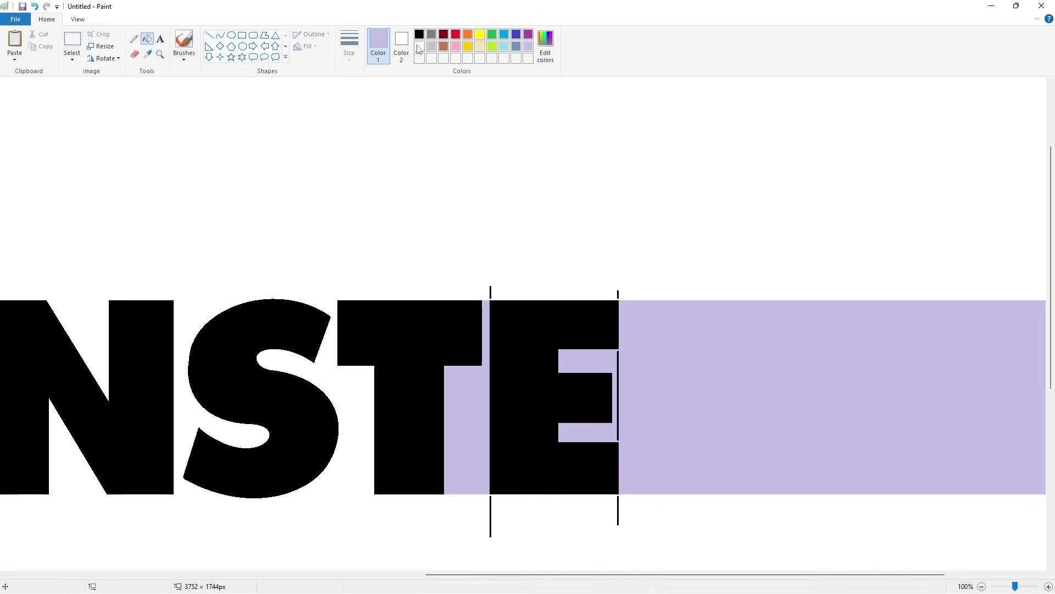
click(420, 46)
click(467, 418)
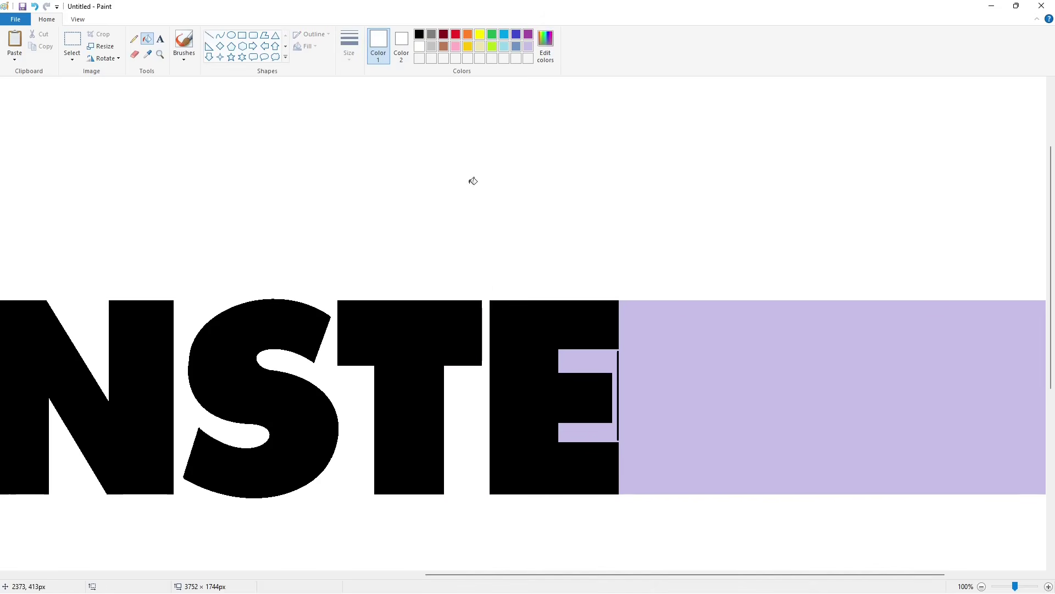
click(528, 46)
click(618, 396)
Draw a vertical black line just beside the E as the outer edge of the R's stem.
click(982, 586)
click(210, 35)
click(420, 34)
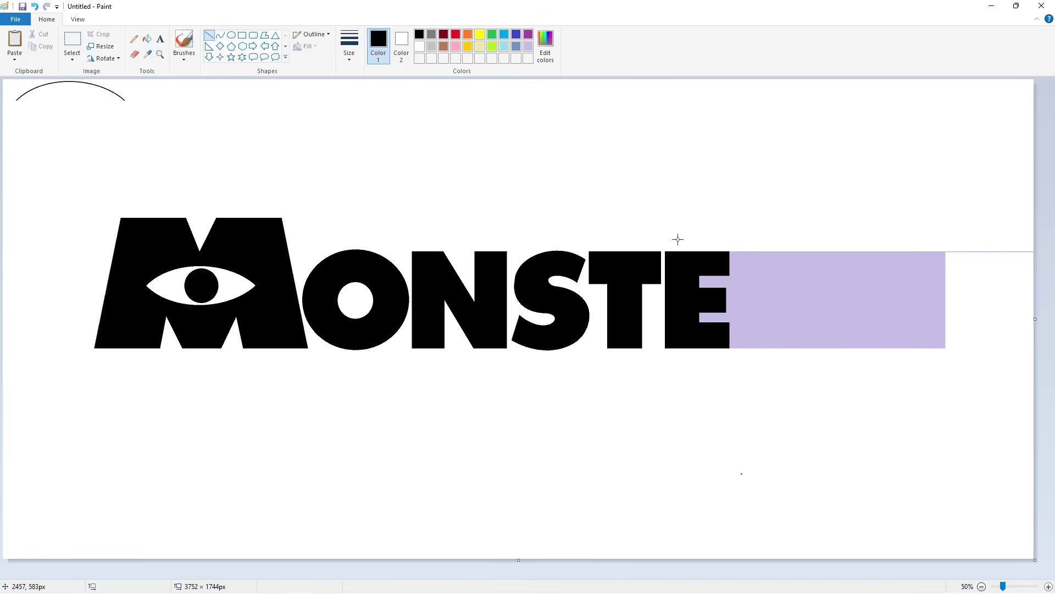
drag(734, 246, 733, 380)
click(232, 36)
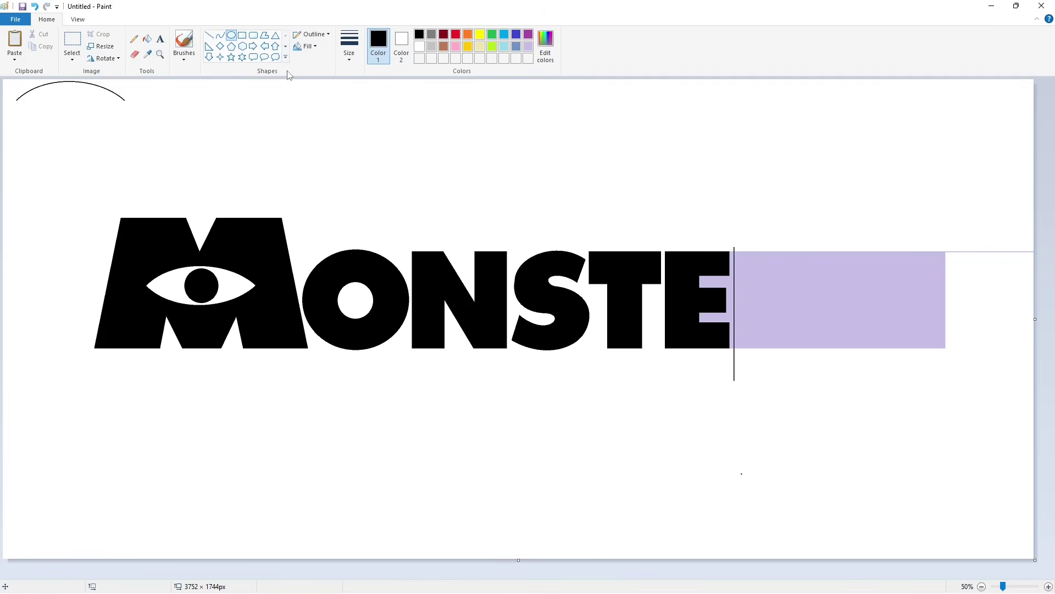
click(223, 36)
drag(798, 309, 827, 297)
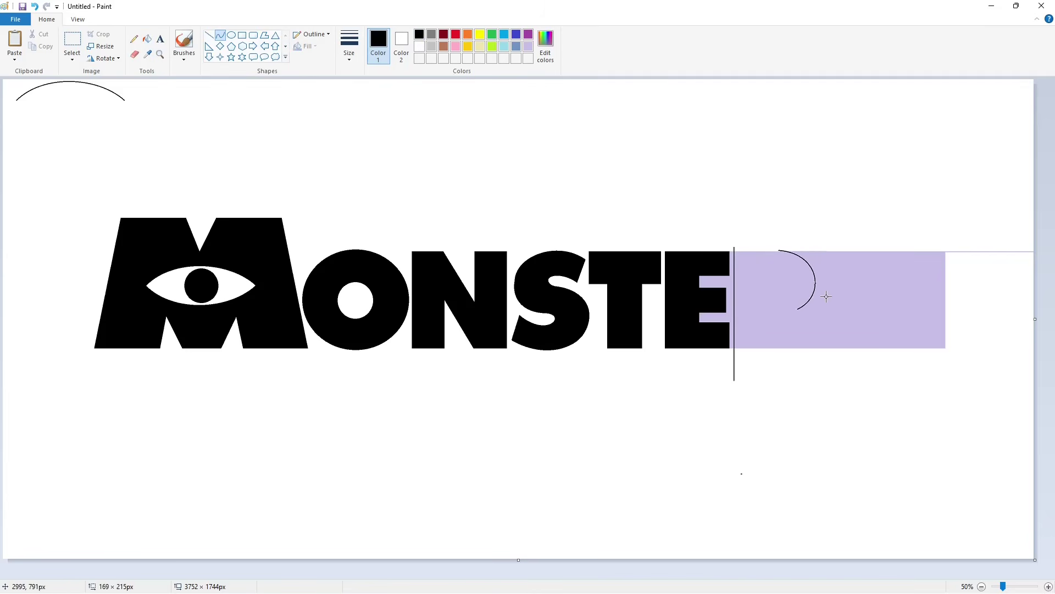
key(ctrl+z)
Draw the R's bowl as a large black circle, and add a vertical stem line and slanted leg lines.
click(231, 35)
drag(756, 252, 817, 311)
drag(789, 312, 790, 311)
drag(757, 282, 764, 359)
click(871, 304)
click(209, 35)
mouse_move(766, 312)
mouse_down()
mouse_move(796, 366)
mouse_move(832, 359)
mouse_up()
Draw a small black circle inside the R's bowl for its counter.
click(232, 35)
drag(766, 278, 783, 295)
click(900, 427)
Draw two horizontal dark red lines from the bowl's edge to the upper and lower edges of the small circle.
click(1049, 586)
drag(497, 575, 940, 574)
scroll(939, 495, down, 1)
click(209, 35)
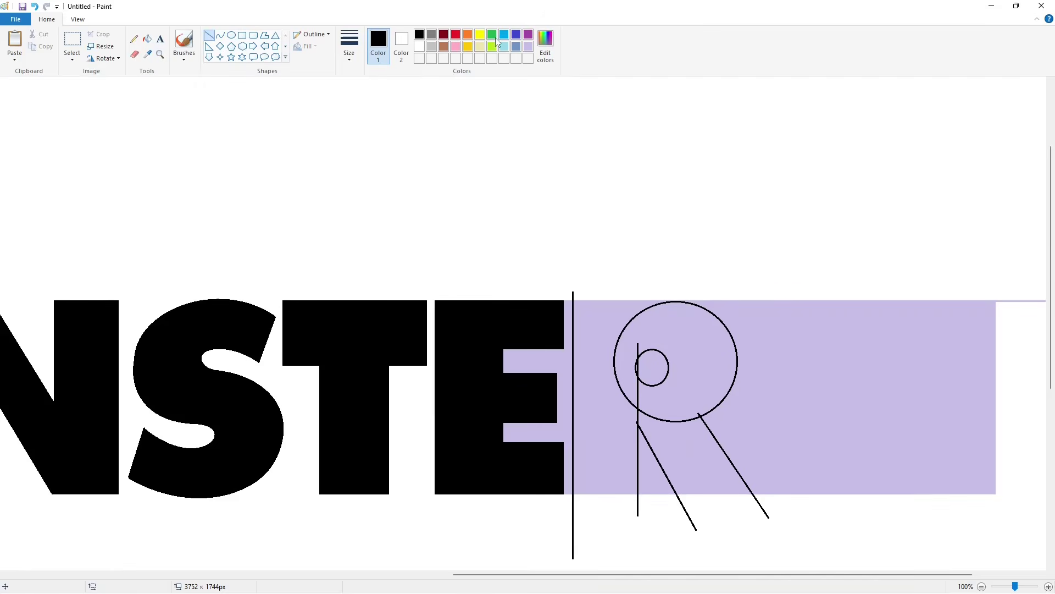
click(443, 34)
mouse_move(616, 351)
mouse_down()
mouse_move(654, 334)
mouse_move(653, 350)
mouse_up()
click(644, 384)
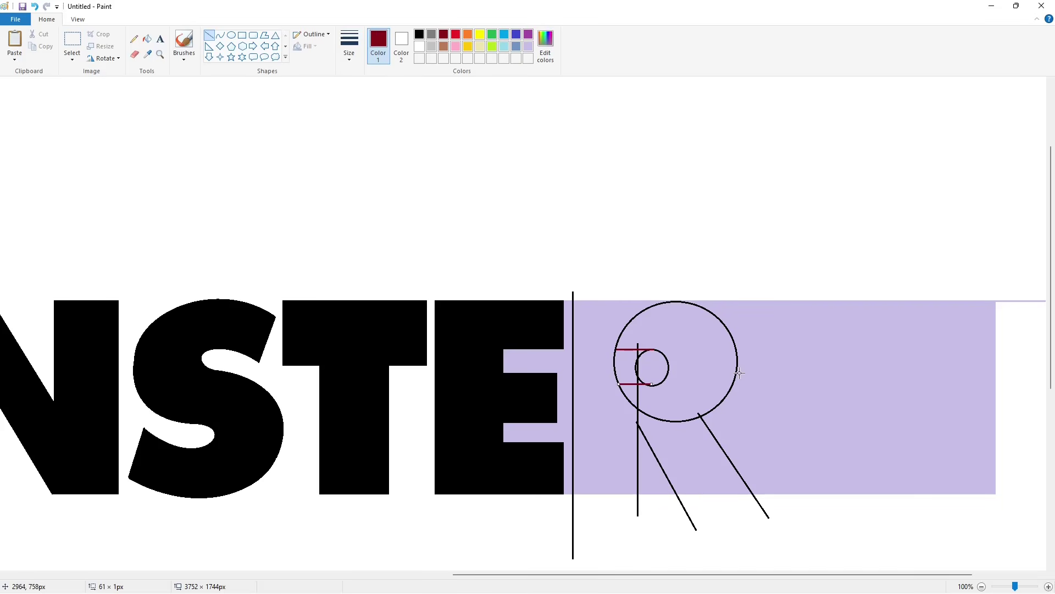
Clear the small circle's unneeded arc pieces around the stem line with lavender.
click(419, 49)
click(529, 44)
click(146, 39)
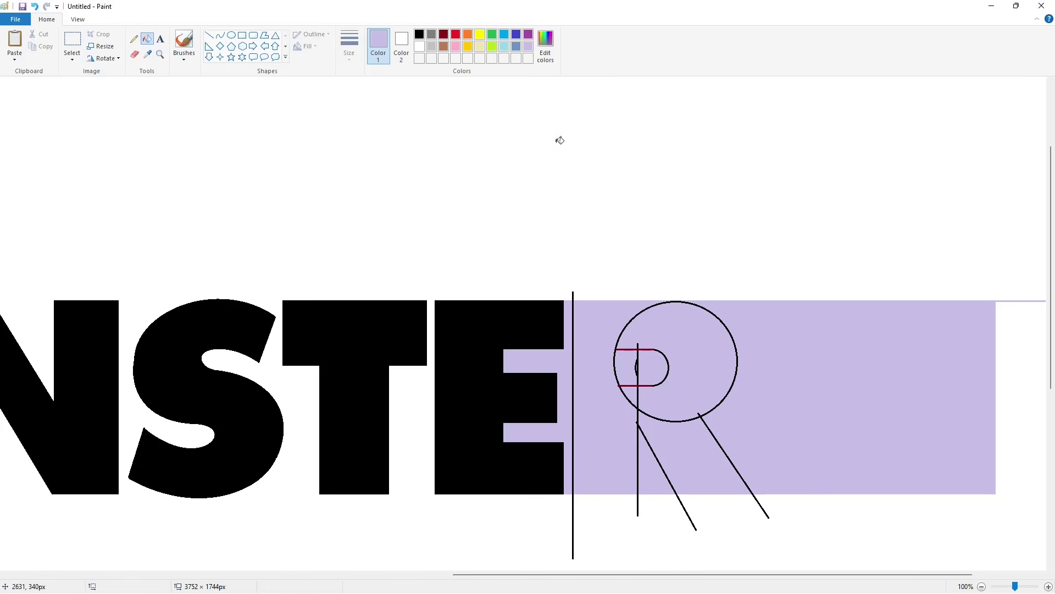
Draw a horizontal black line along the R's upper edge to meet the top of the bowl.
click(419, 34)
click(209, 35)
drag(598, 301, 679, 301)
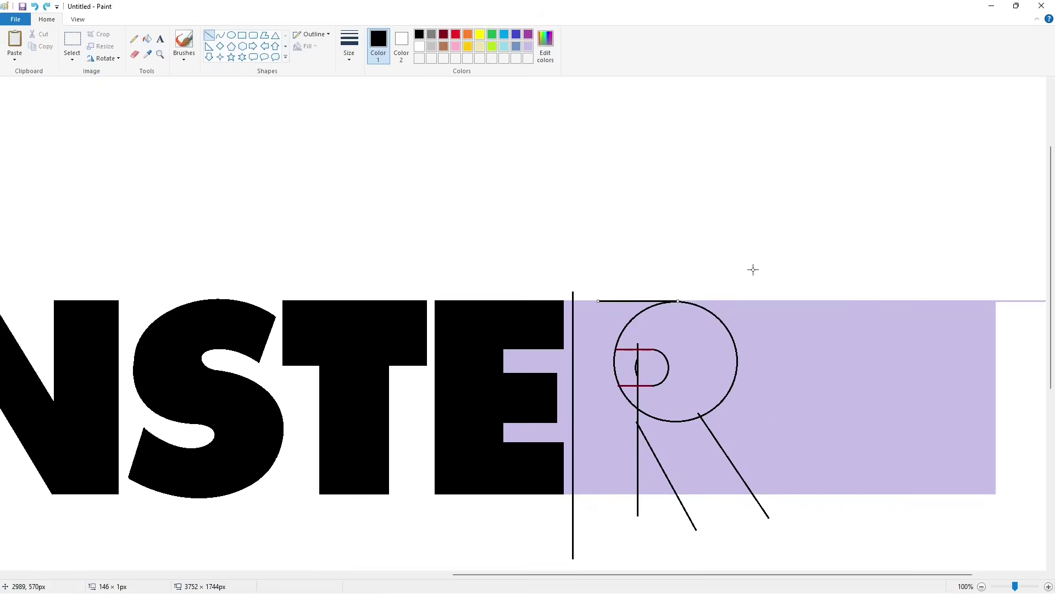
Fill the R's stem, bowl and leg sections with black, leaving the counter open.
click(150, 41)
click(597, 322)
click(651, 329)
click(627, 360)
click(630, 394)
click(675, 439)
click(634, 386)
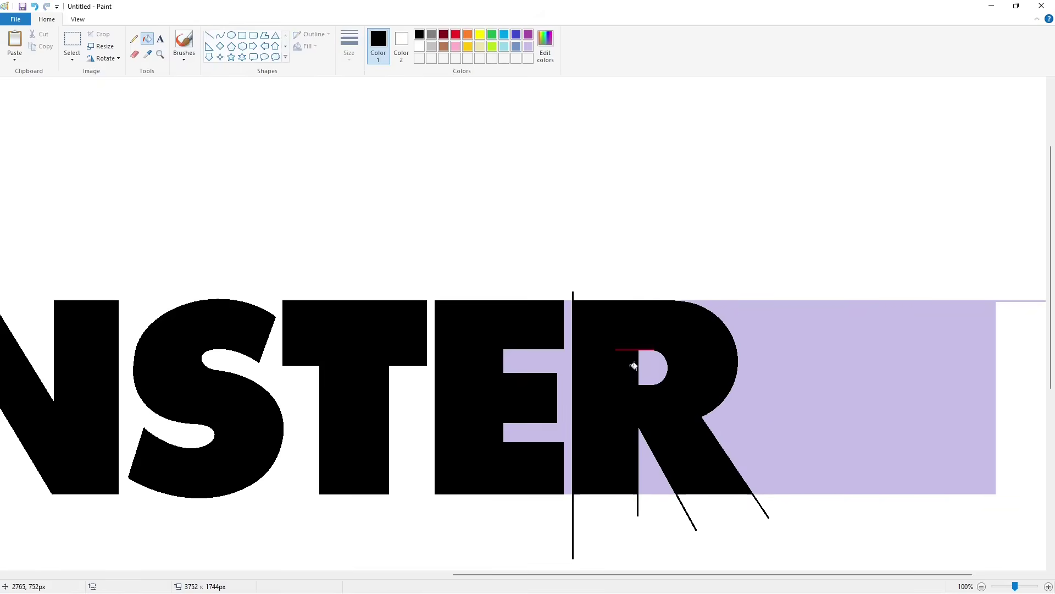
Fill the remaining dark red line with black, and straighten the counter's stem-side edge with a short black line.
click(641, 350)
click(209, 35)
drag(636, 356, 637, 373)
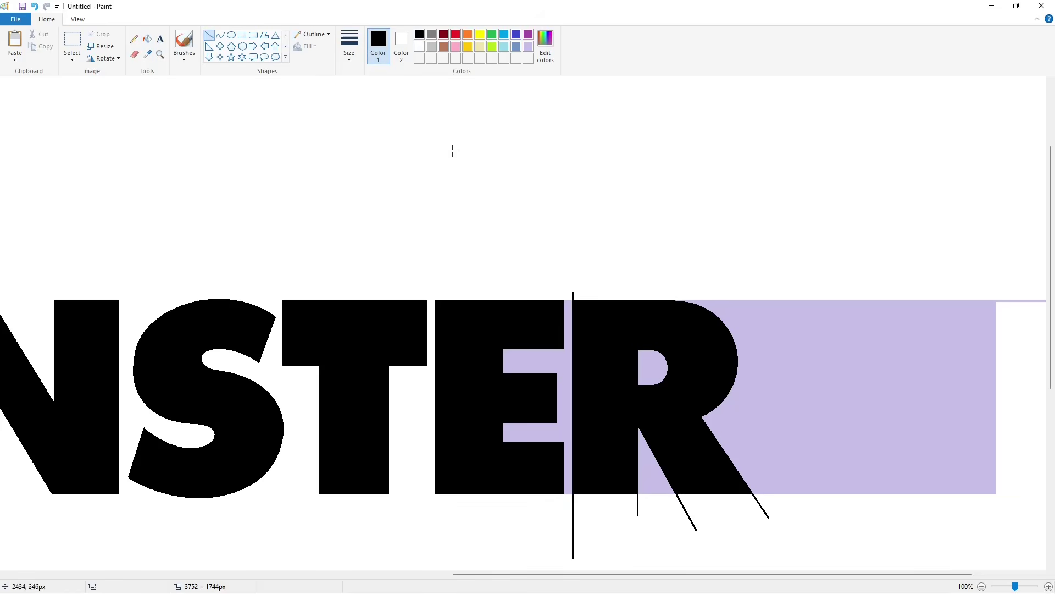
Cut off the R's overhanging outlines with white lines, and fill its counter, leg gap, stubs and the gap beside the E with white.
click(421, 46)
drag(562, 496, 760, 495)
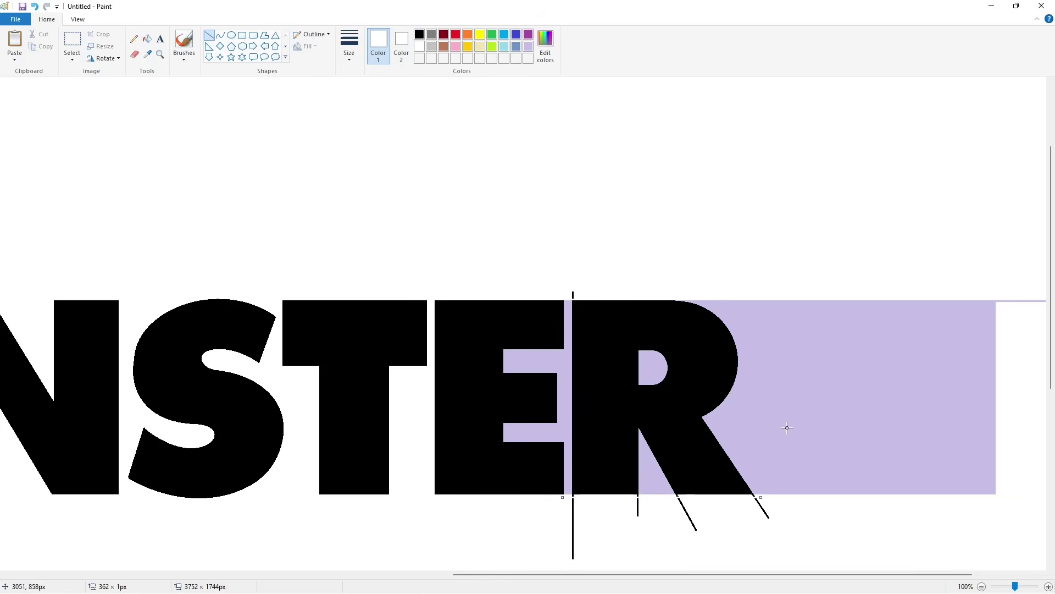
click(148, 40)
click(569, 327)
click(573, 295)
click(652, 368)
click(648, 473)
click(573, 502)
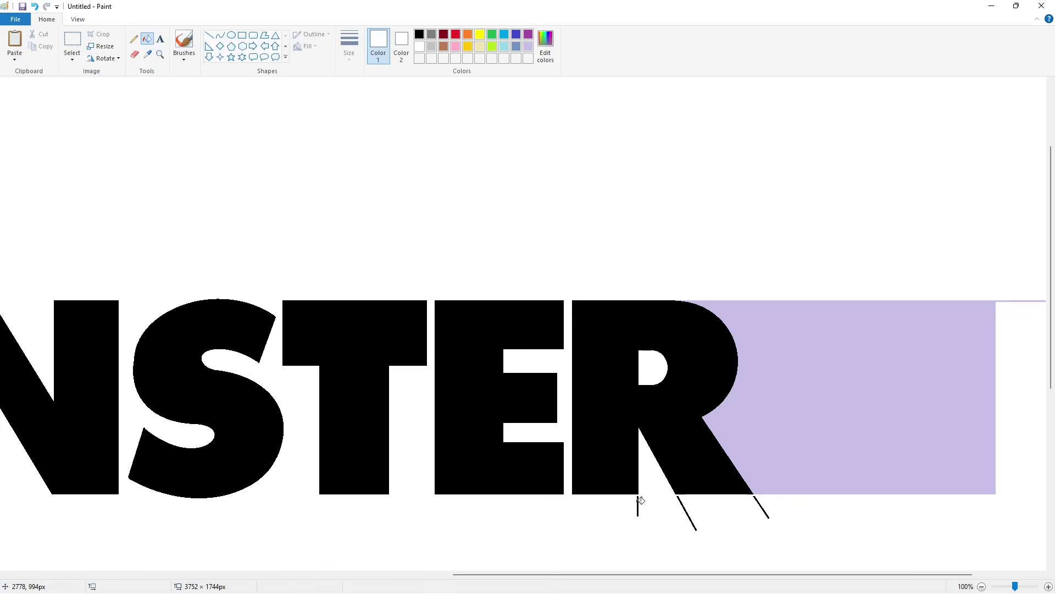
Select the finished S with a rectangular selection and copy it.
drag(747, 574, 630, 575)
click(72, 40)
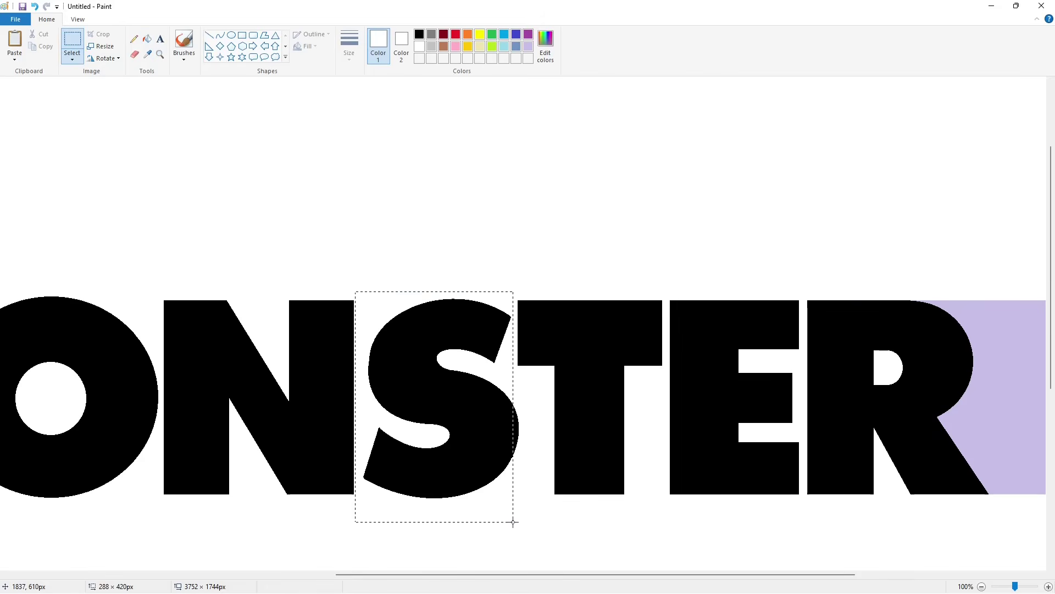
drag(513, 522, 525, 530)
key(ctrl+c)
Paste the copied S and place it directly after the R, aligned with the other letters.
click(982, 587)
key(ctrl+v)
drag(39, 143, 851, 310)
key(Left)
key(Left)
key(Left)
key(Left)
click(949, 327)
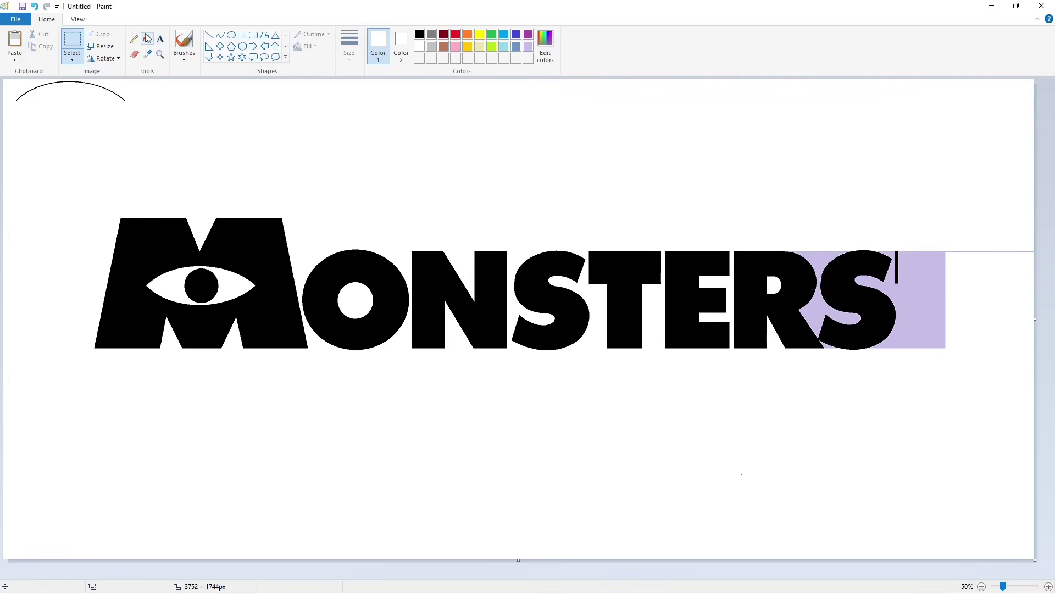
Fill the leftover lavender areas, the stray arc and the T fragment beside the last S with white.
click(146, 38)
click(122, 99)
click(823, 260)
click(910, 286)
click(896, 269)
click(827, 346)
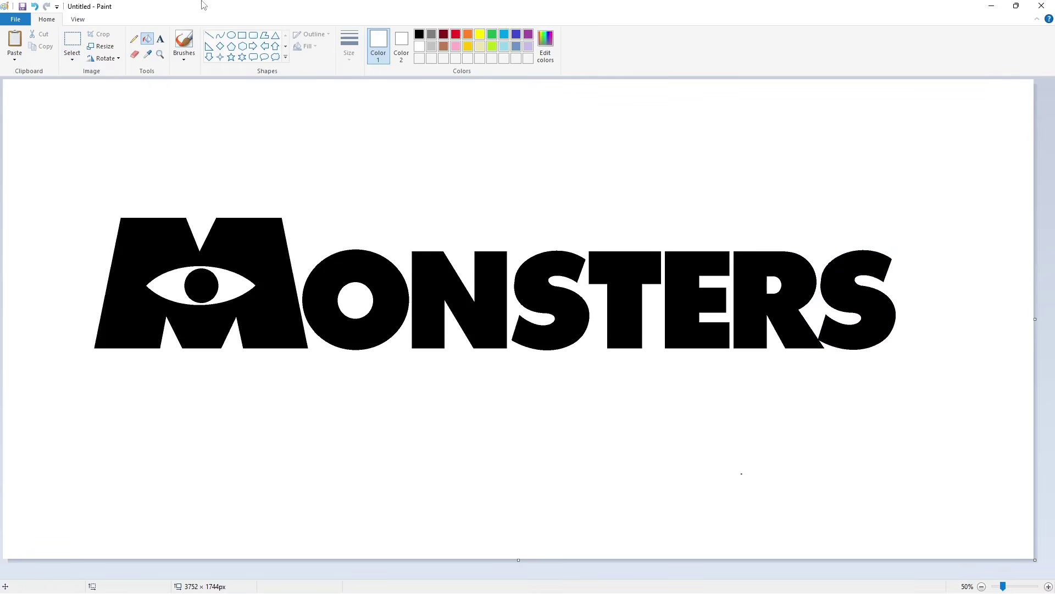
Start a black text box below the Monsters lettering.
click(160, 39)
click(419, 34)
click(223, 329)
Set the text font to Aachen Std Medium and try it with a test letter.
click(133, 38)
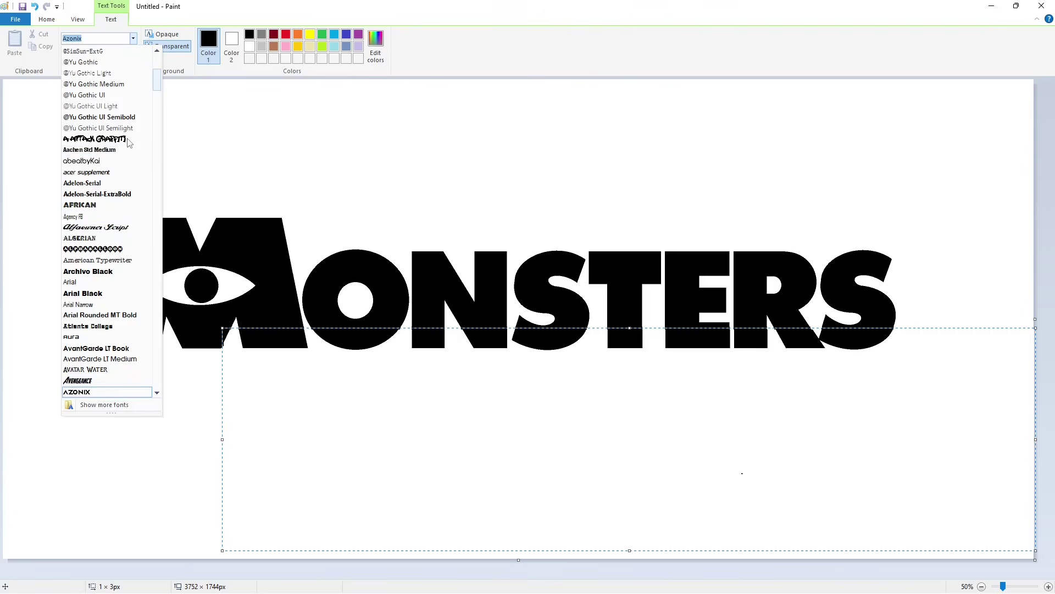
scroll(111, 205, up, 3)
scroll(118, 286, down, 4)
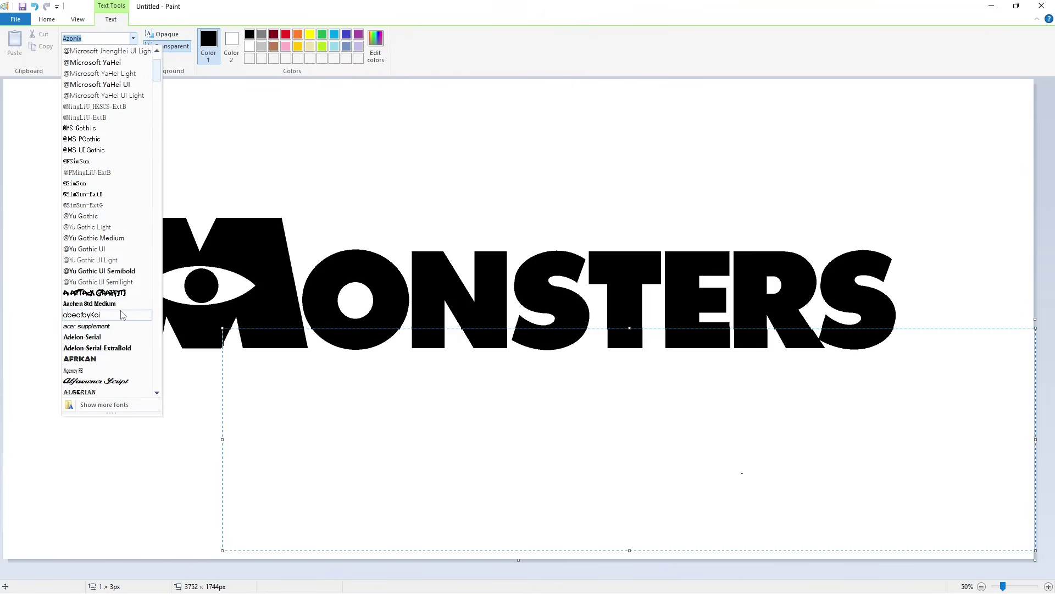
scroll(126, 367, down, 3)
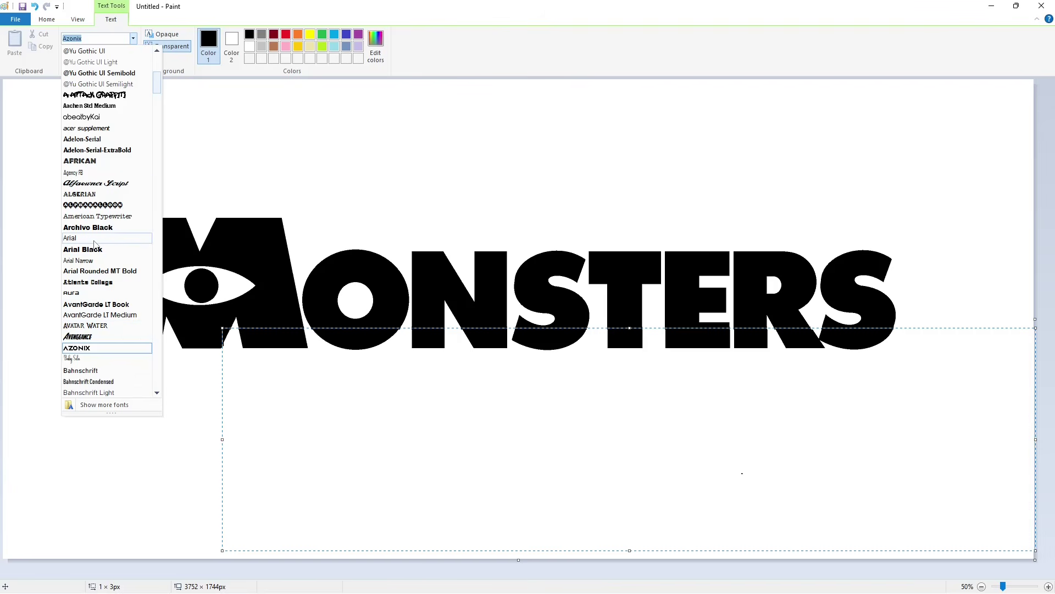
scroll(94, 244, up, 8)
scroll(129, 299, down, 3)
click(129, 300)
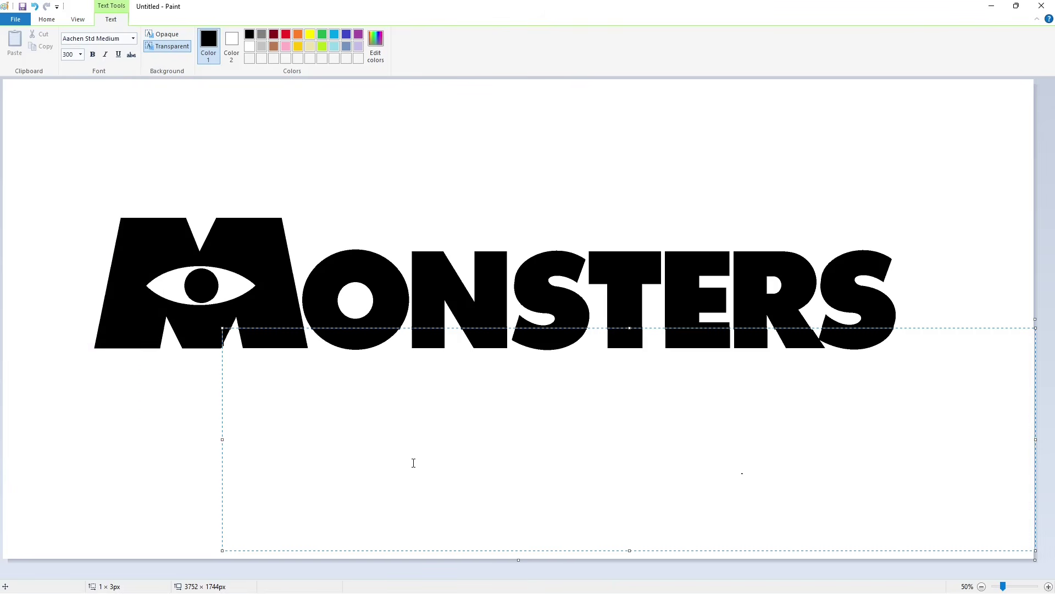
text(u)
key(BackSpace)
Set the text font to Atlanta College, and write UNIVERSITY in the text box below the Monsters lettering.
click(134, 38)
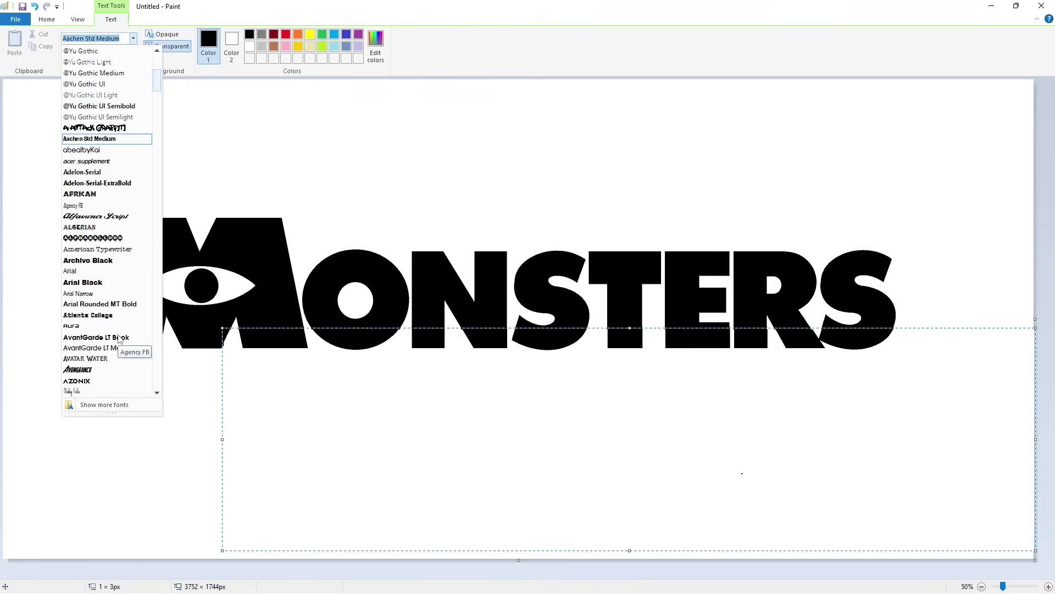
scroll(120, 343, down, 15)
scroll(124, 318, up, 20)
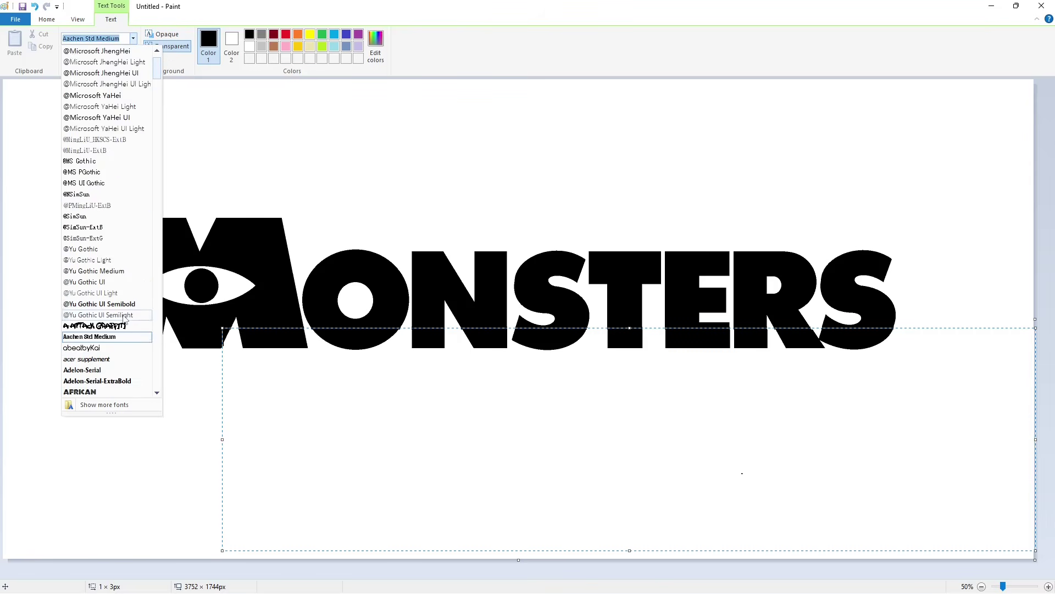
scroll(125, 320, up, 1)
scroll(126, 320, down, 6)
click(126, 349)
drag(222, 328, 194, 379)
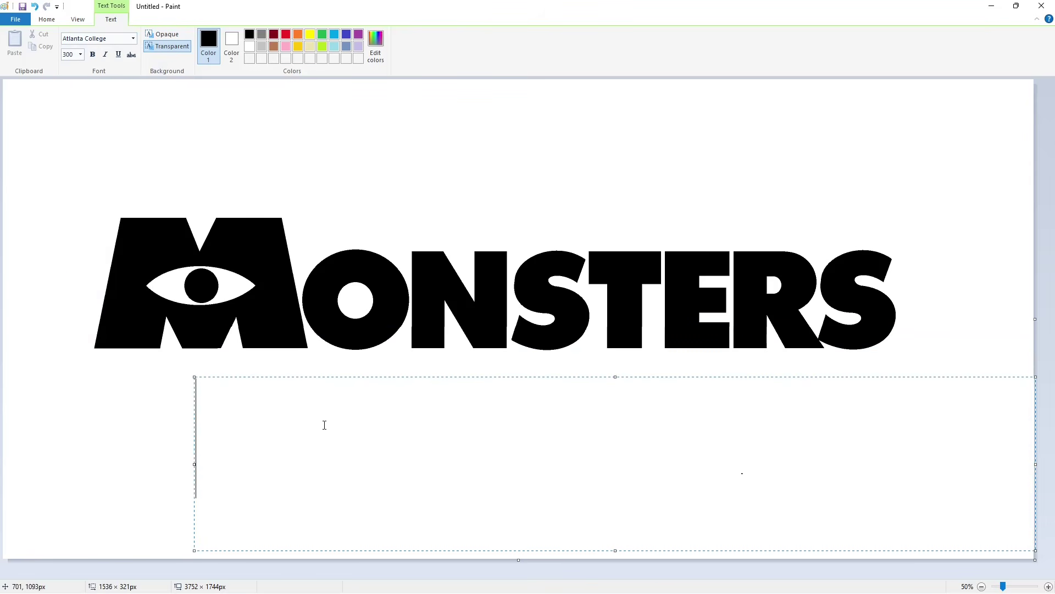
text(UNIVERSITY)
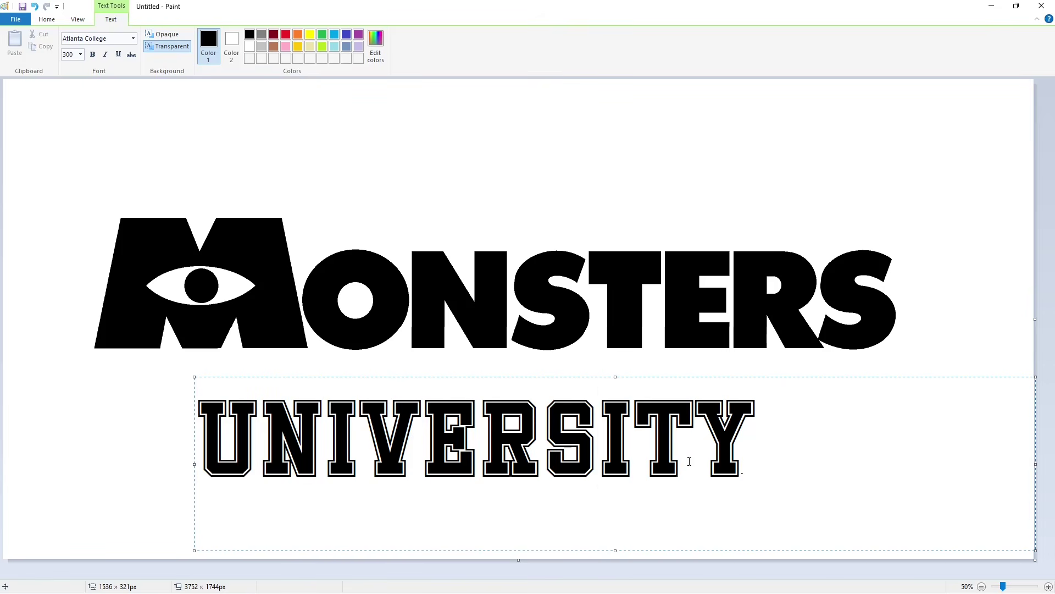
Set the UNIVERSITY text size to 350 and adjust the text box's starting corner.
key(ctrl+a)
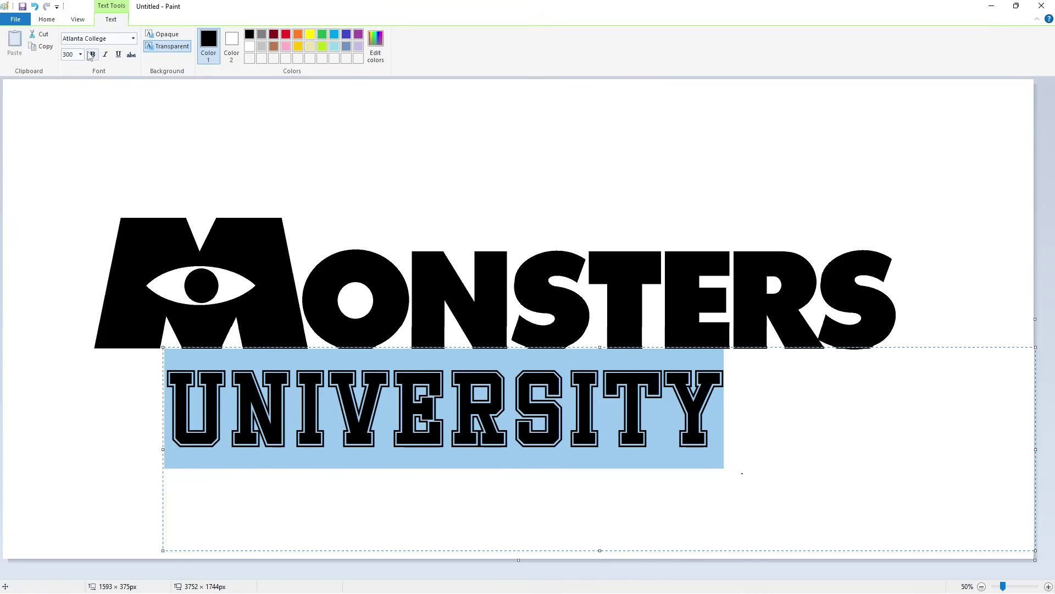
click(81, 54)
text(350)
key(Return)
click(285, 401)
drag(163, 347, 159, 333)
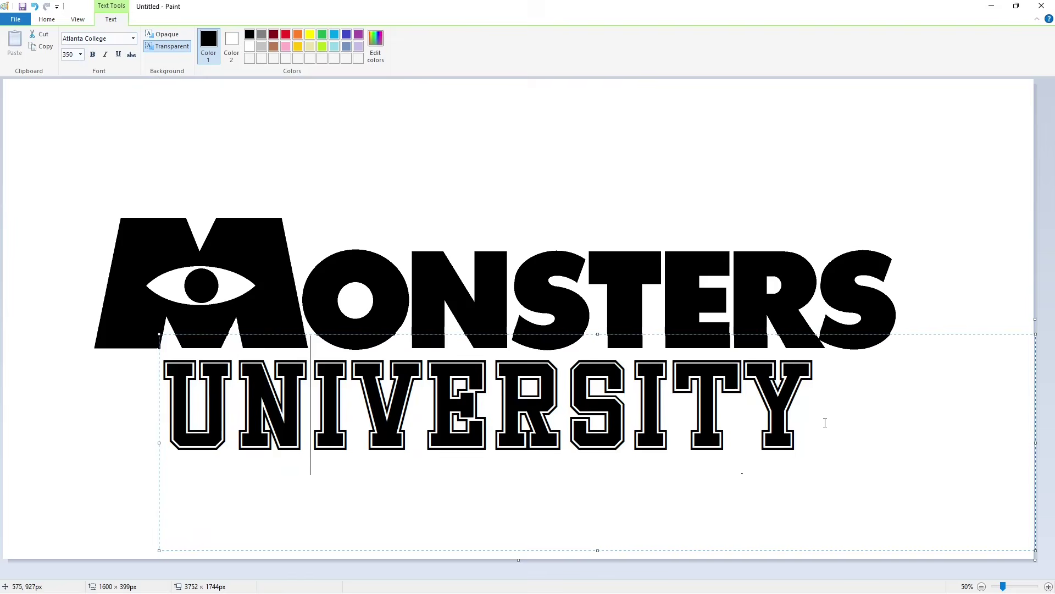
Set the UNIVERSITY text size to 320 and adjust the text box's corner so the word sits just under MONSTERS.
drag(825, 424, 164, 393)
click(80, 55)
text(320)
key(Return)
click(220, 396)
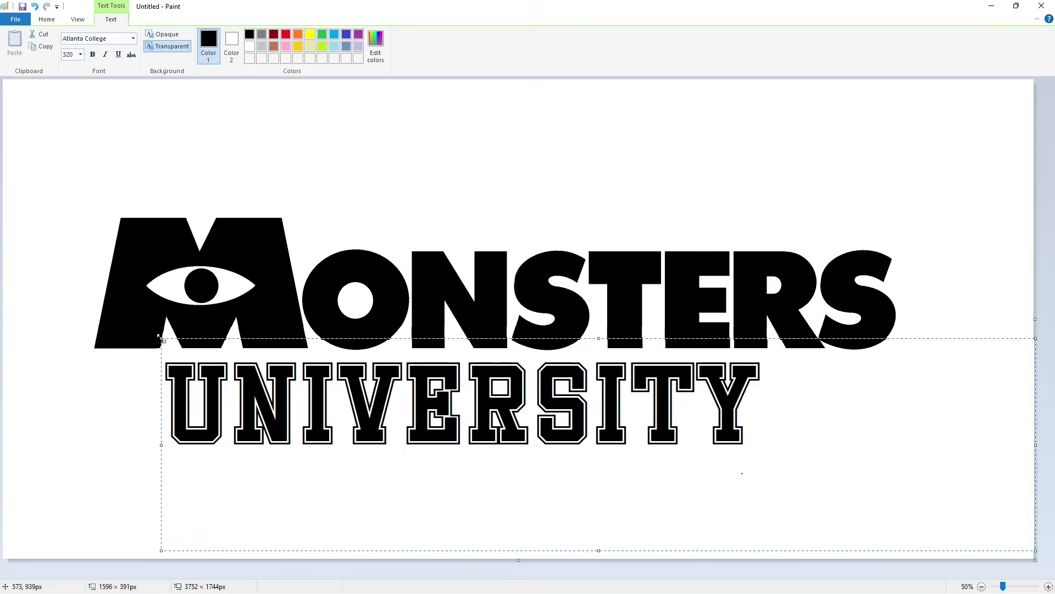
drag(160, 332, 164, 341)
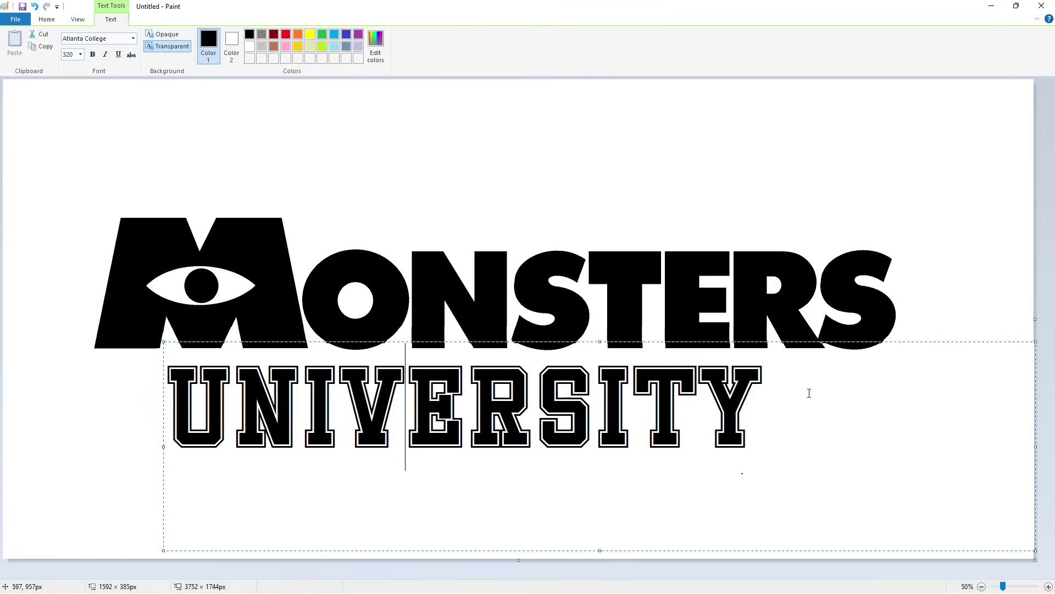
Make the whole UNIVERSITY text bold.
key(ctrl+a)
click(93, 54)
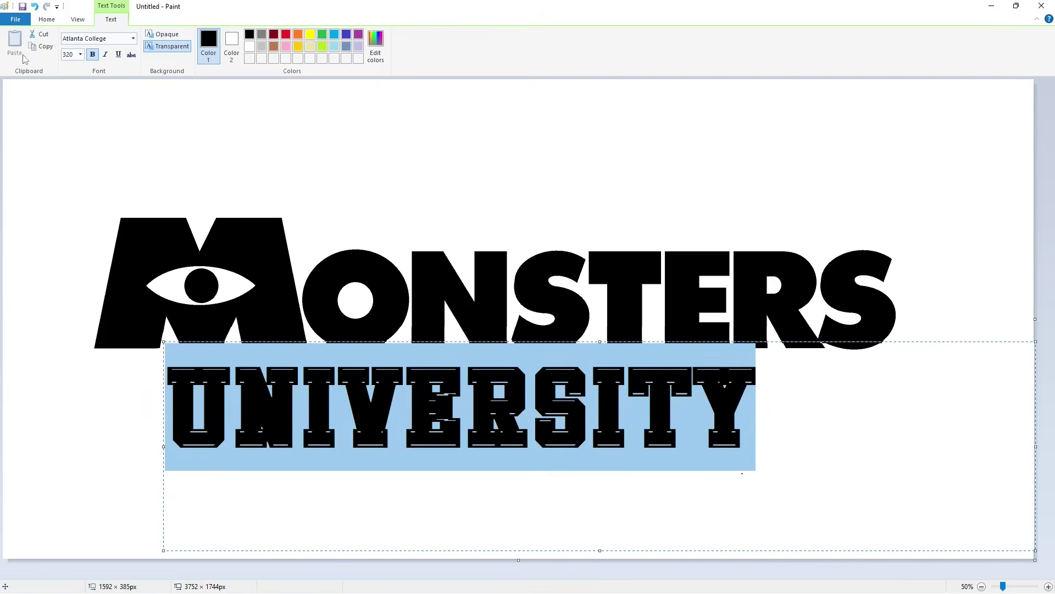
Return the UNIVERSITY text to regular weight at size 325, and extend its text box slightly to the left.
click(374, 406)
key(ctrl+a)
click(80, 54)
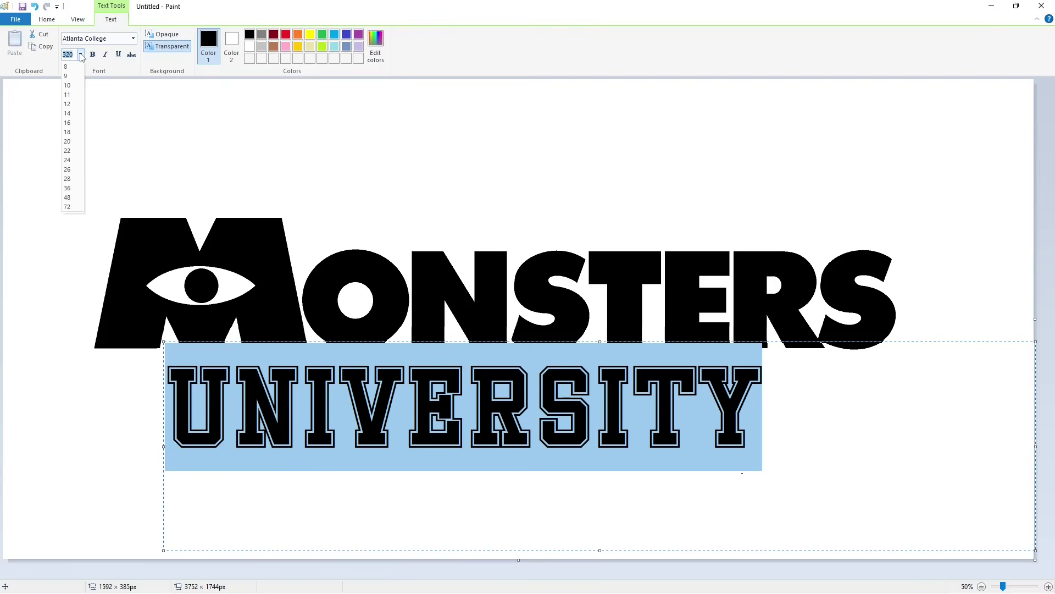
text(325)
key(Return)
click(273, 408)
drag(166, 341, 158, 341)
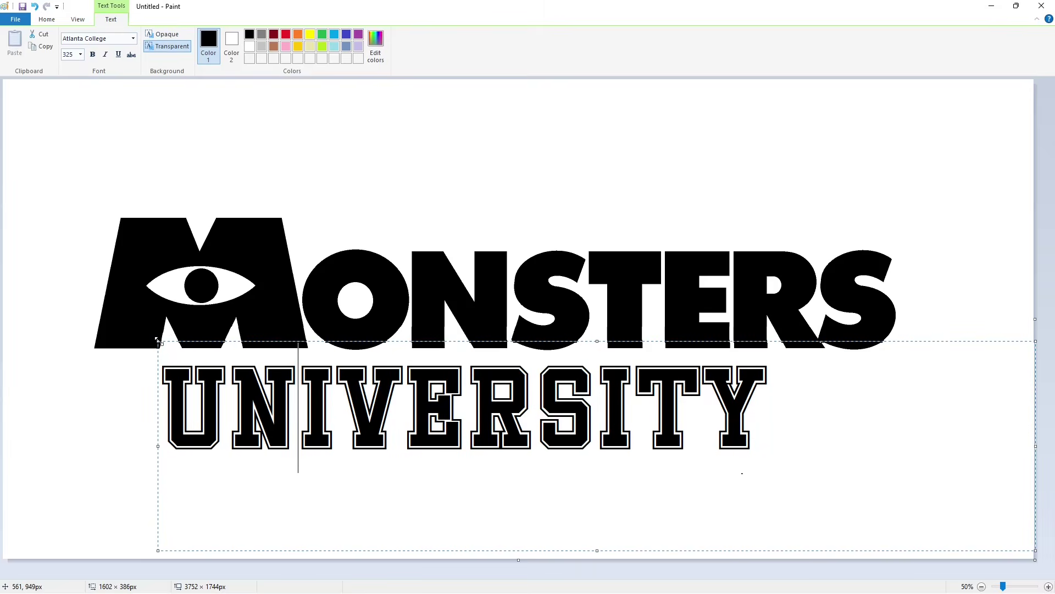
Set the UNIVERSITY text size to 330 and commit the text to the canvas.
key(ctrl+a)
click(80, 54)
text(330)
key(Return)
click(266, 457)
click(63, 99)
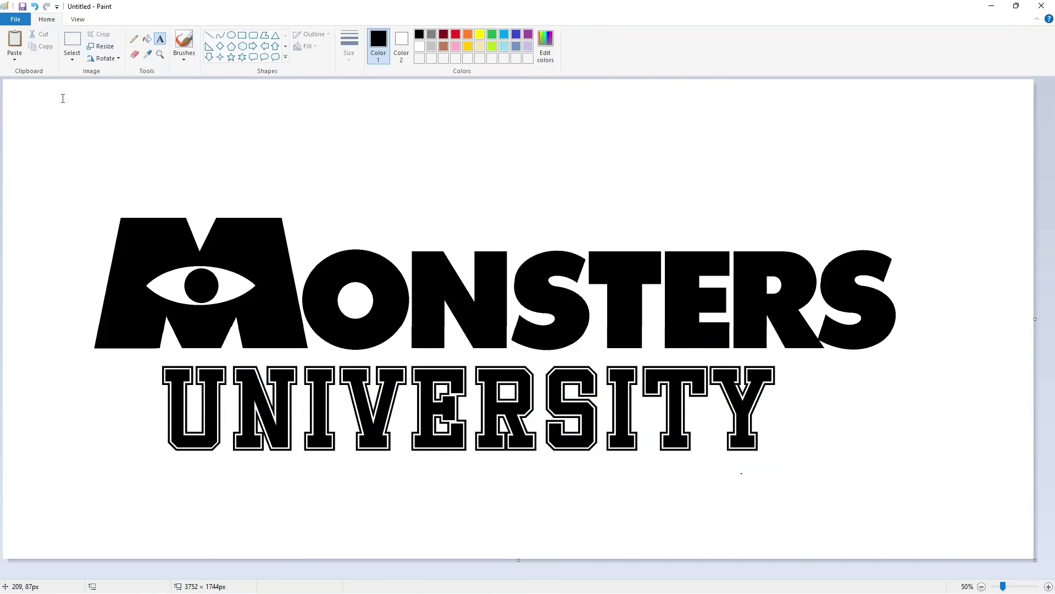
Try filling parts of the U in UNIVERSITY with white, and undo the fills.
click(147, 39)
click(419, 46)
click(216, 377)
click(215, 366)
key(ctrl+z)
key(ctrl+z)
Cut and paste the UNIVERSITY lettering, stretch it to about 2568 px wide, and position it just under MONSTERS.
click(72, 39)
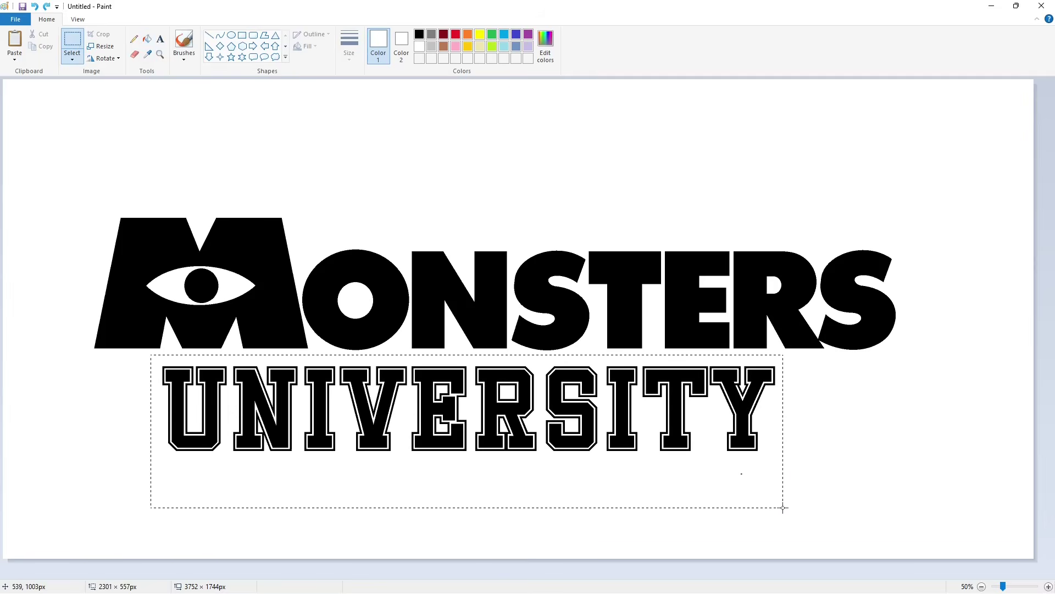
key(ctrl+x)
key(ctrl+v)
drag(353, 167, 499, 436)
drag(790, 413, 855, 413)
drag(587, 413, 591, 411)
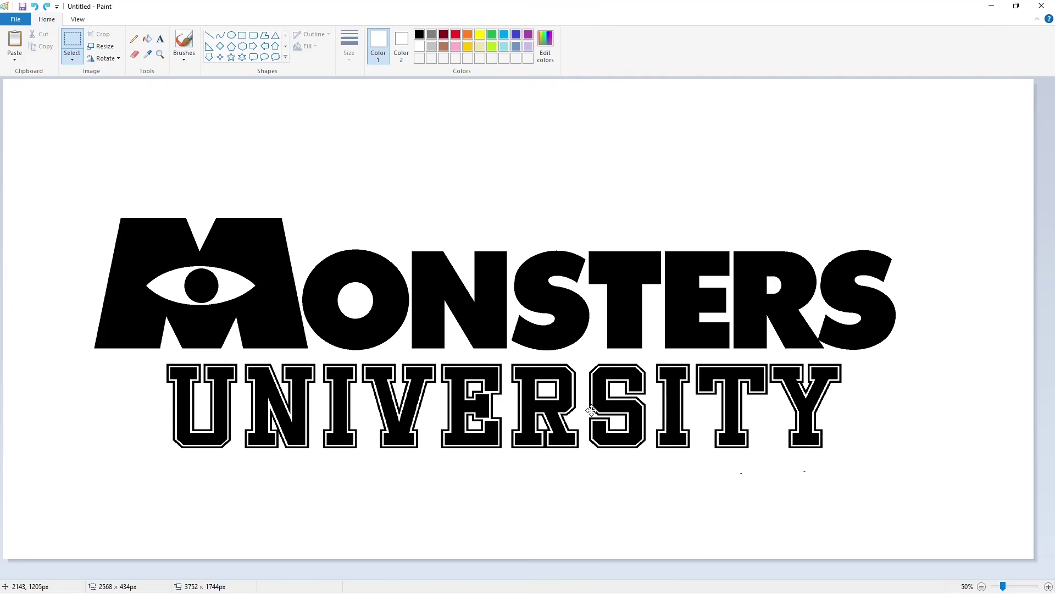
click(967, 534)
Retouch the inner edge of the Y's left arm in UNIVERSITY with a short white line, about 7 × 19 px.
click(1049, 587)
drag(478, 575, 978, 506)
click(209, 35)
drag(616, 312, 622, 326)
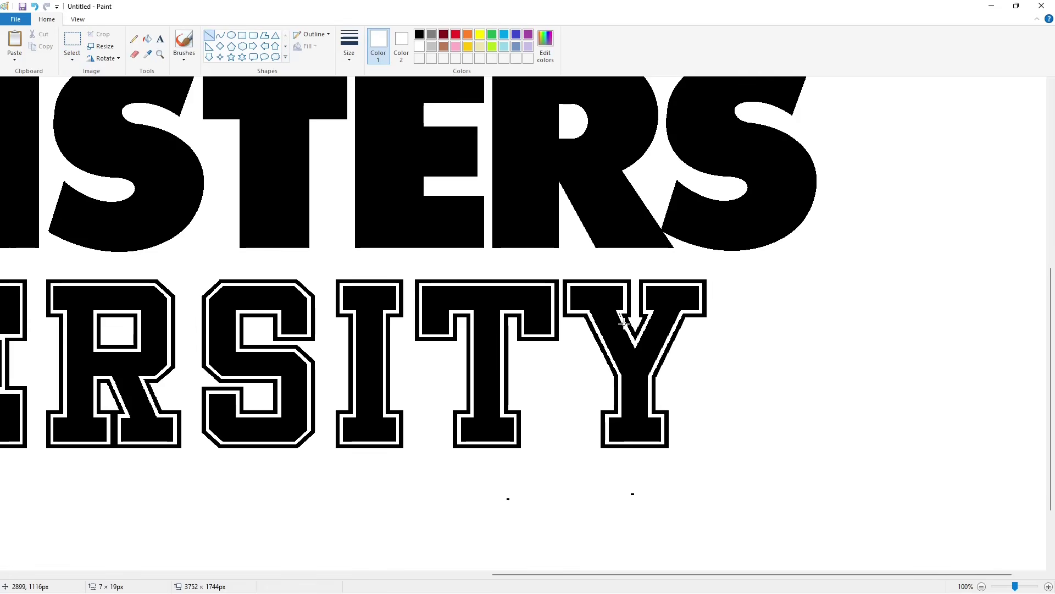
scroll(686, 489, left, 10)
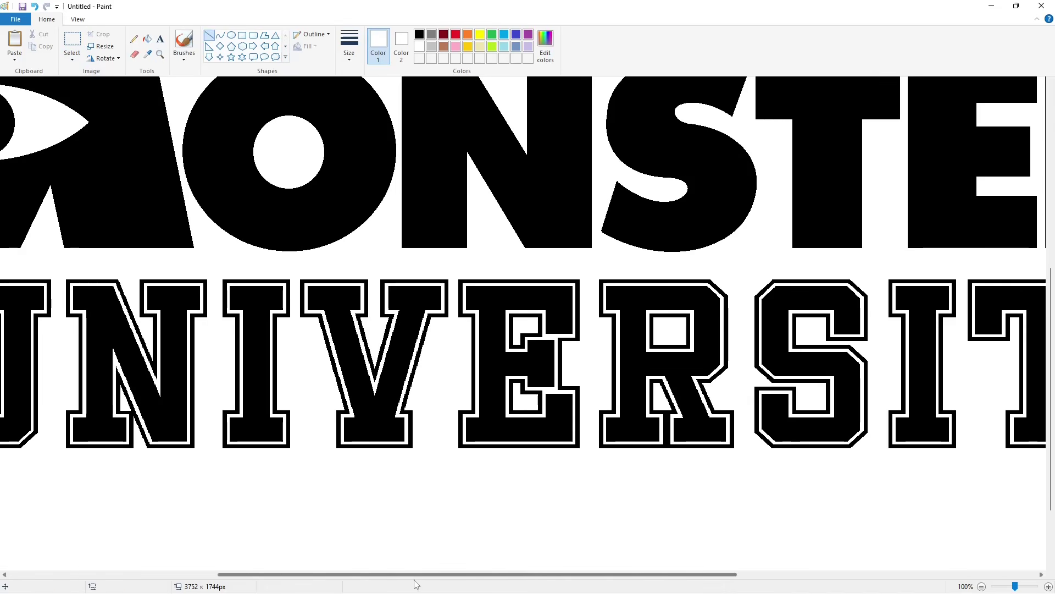
click(982, 586)
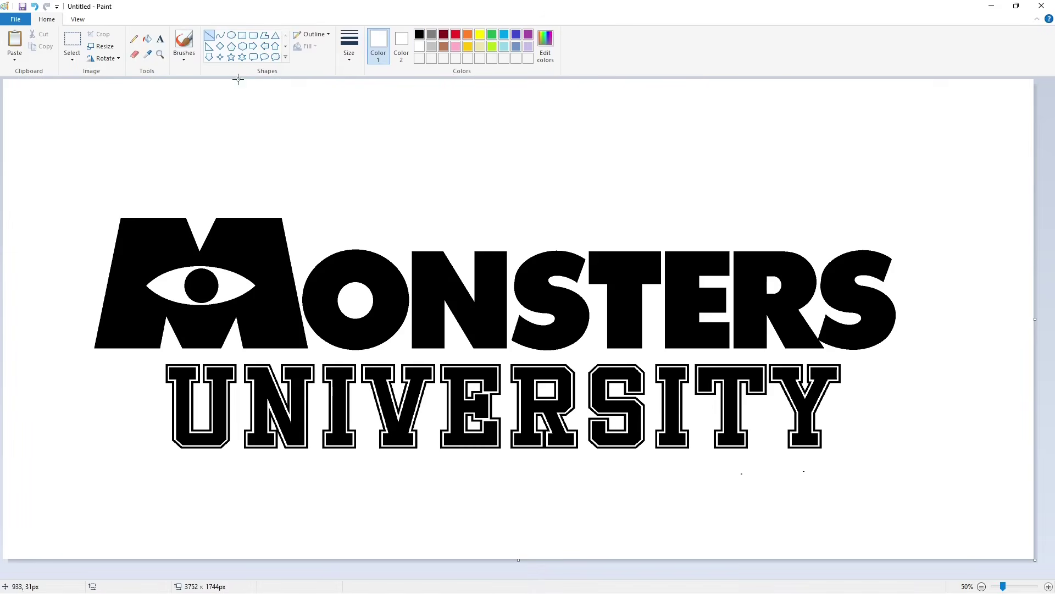
Start a black text box in the Waltograph font, with its starting corner in the blank area above MONSTERS.
click(160, 39)
click(420, 35)
click(315, 297)
click(133, 38)
scroll(120, 352, down, 20)
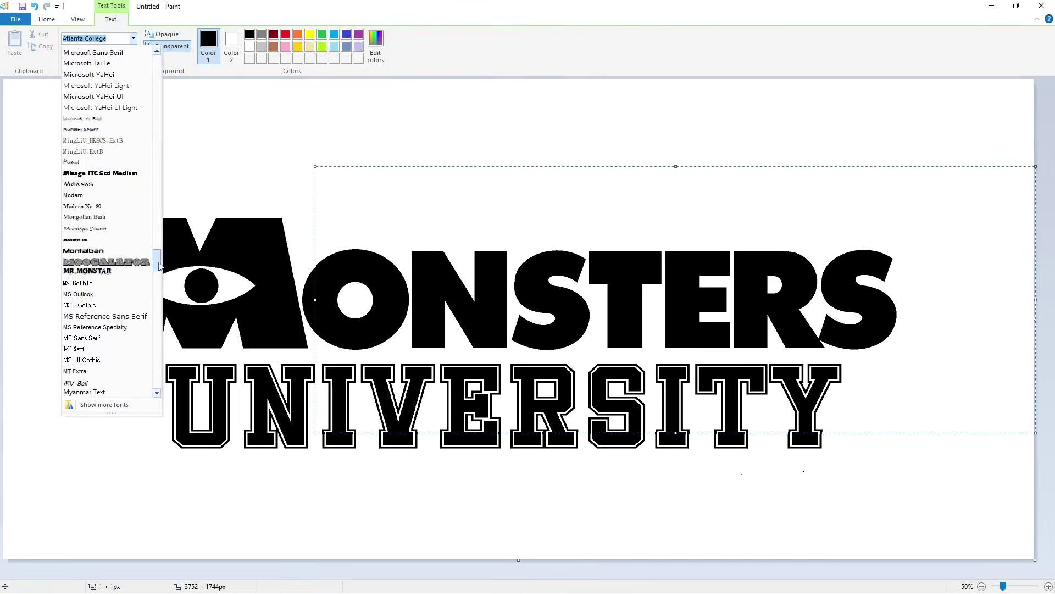
click(117, 345)
click(81, 55)
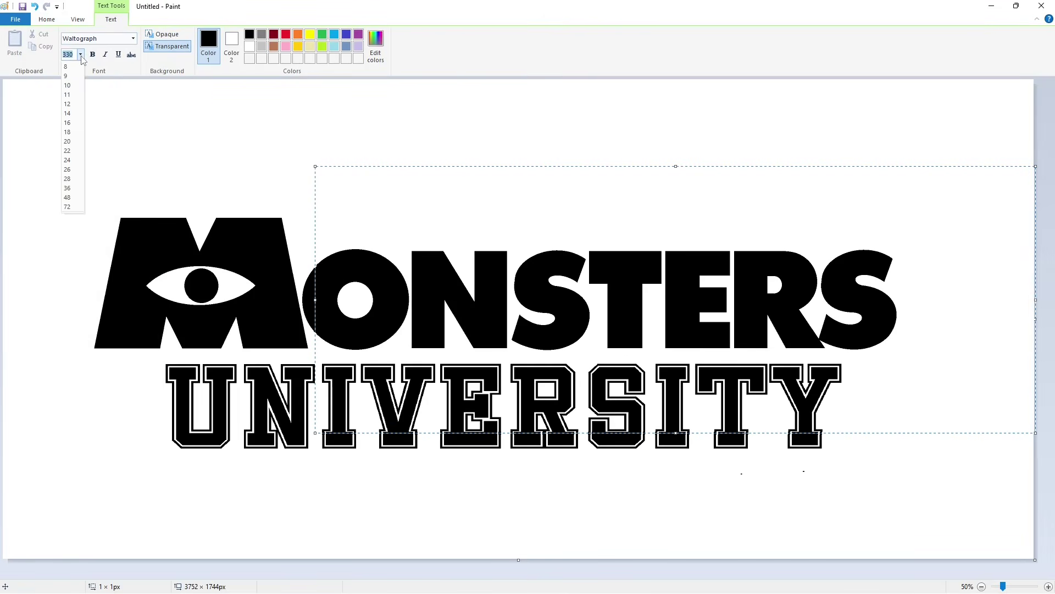
click(81, 55)
drag(315, 166, 243, 108)
Set the text size to 150 and write Disney in the text box above MONSTERS.
click(81, 55)
text(150)
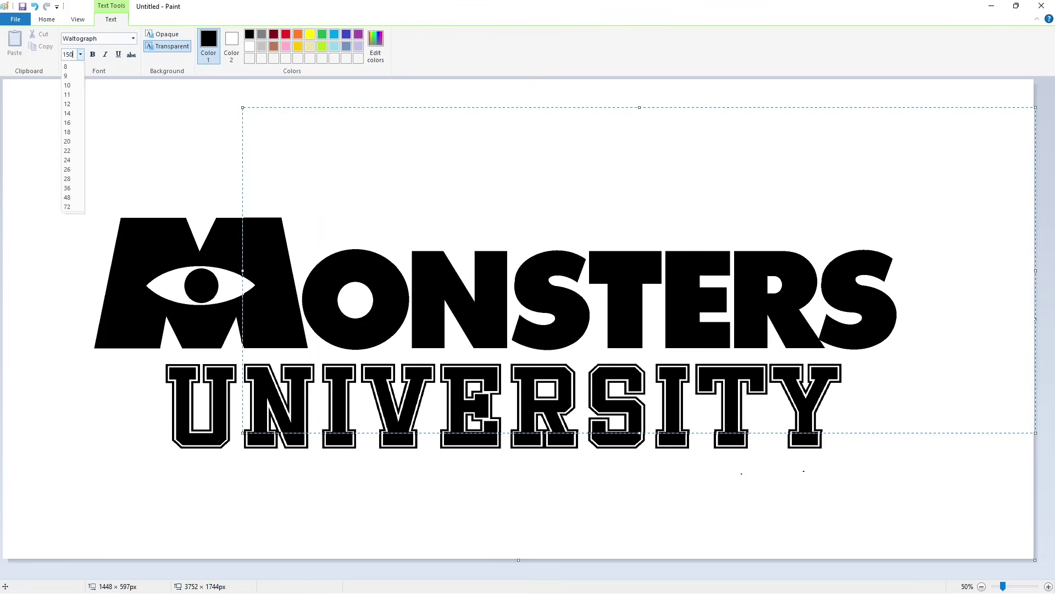
key(Return)
text(d)
key(BackSpace)
text(Disney)
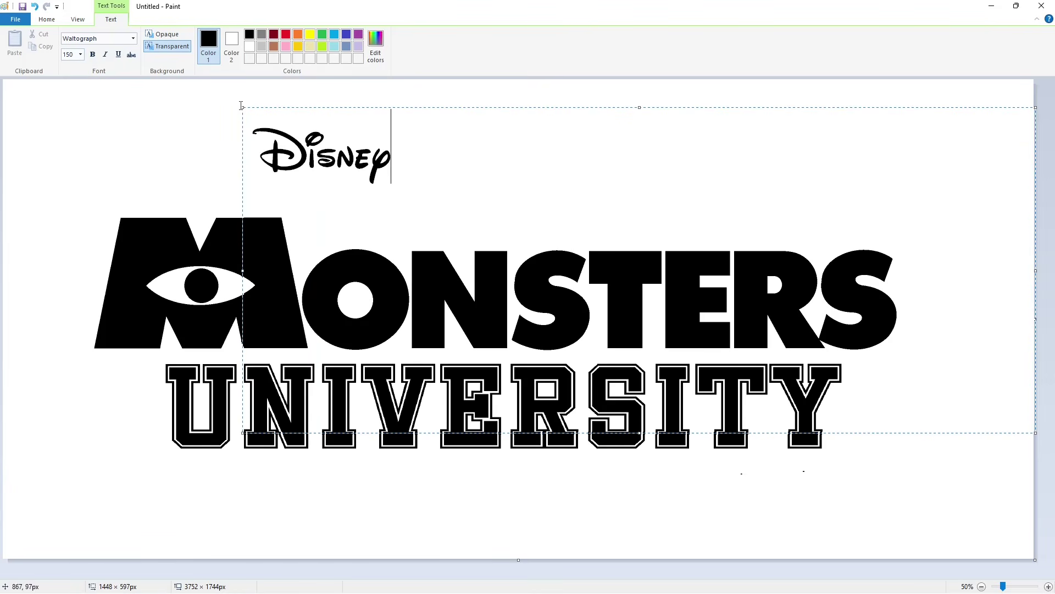
Bring the Disney text closer to MONSTERS, above the O, and set its size to 170.
drag(240, 105, 304, 131)
key(ctrl+a)
click(80, 54)
text(170)
key(Return)
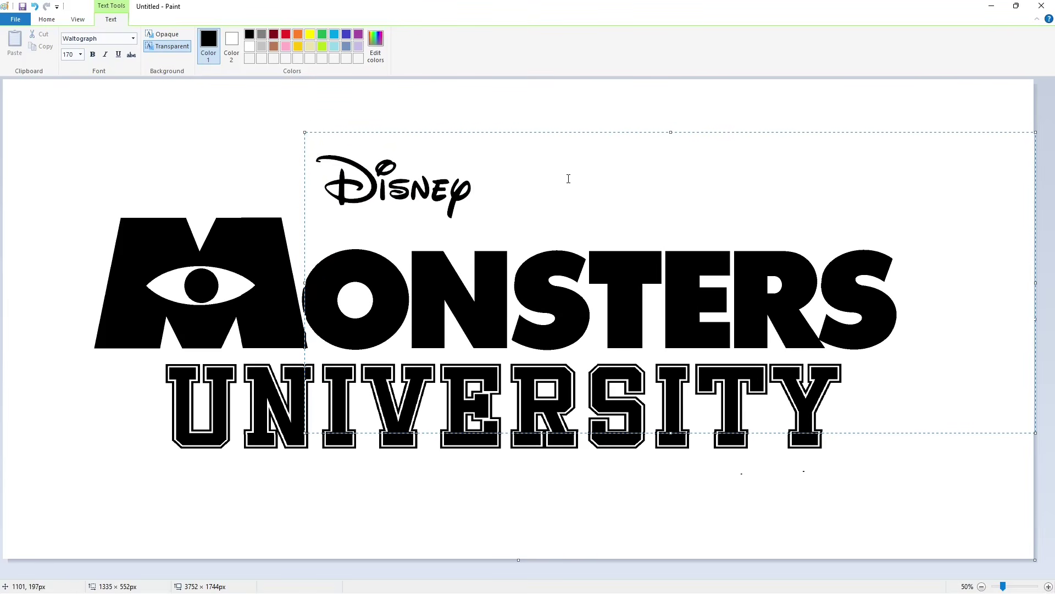
Color the Disney text with a custom blue of red 1, green 133, blue 231, and commit it.
key(ctrl+a)
click(335, 34)
click(376, 44)
click(586, 226)
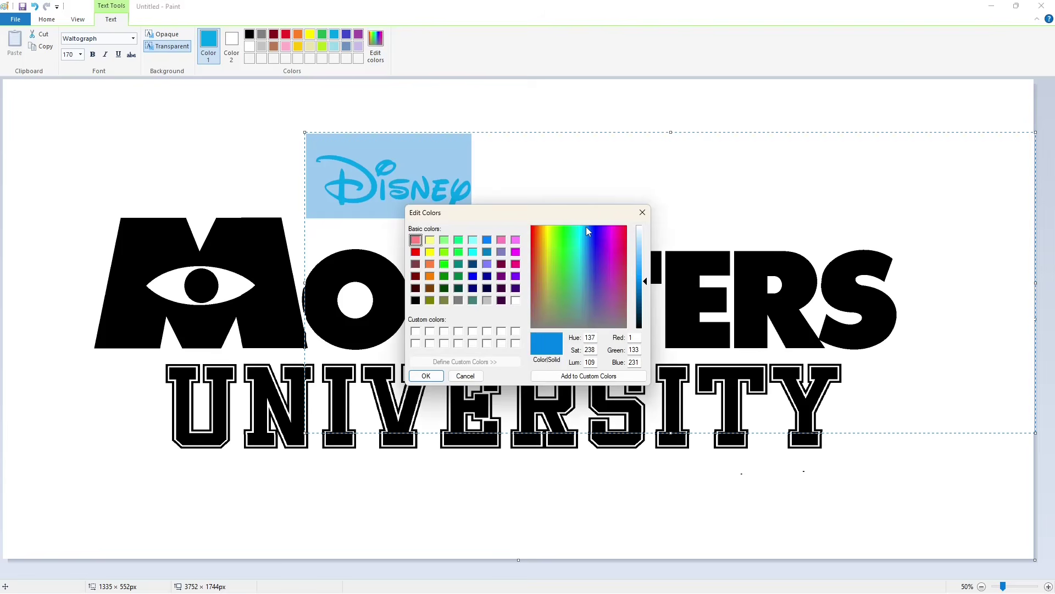
click(426, 376)
click(254, 155)
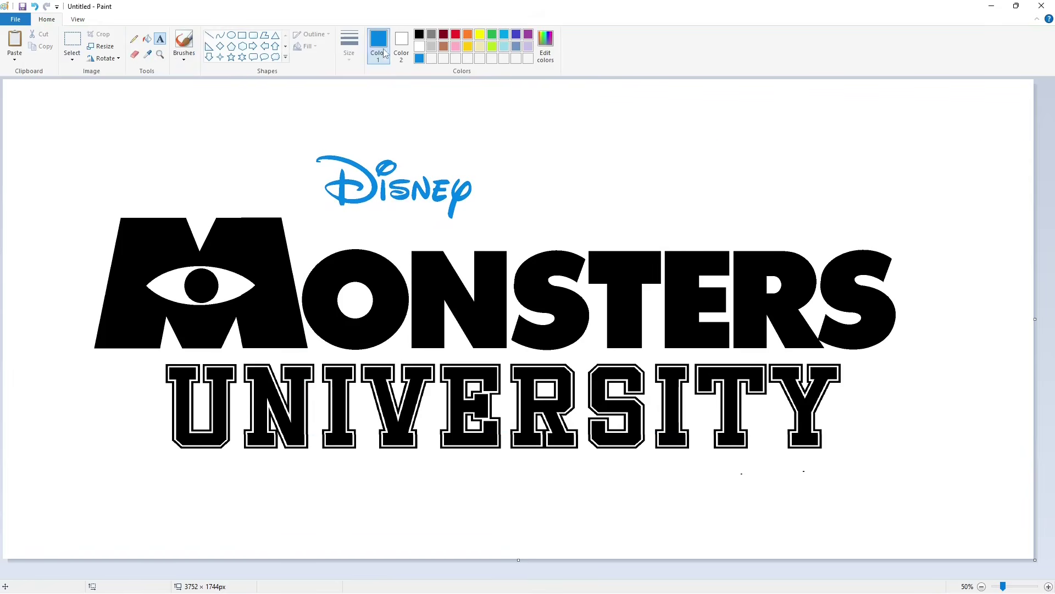
Write PIXAR in blue Charlemagne T. font in a new text box beside Disney.
click(541, 143)
click(133, 38)
scroll(120, 216, down, 10)
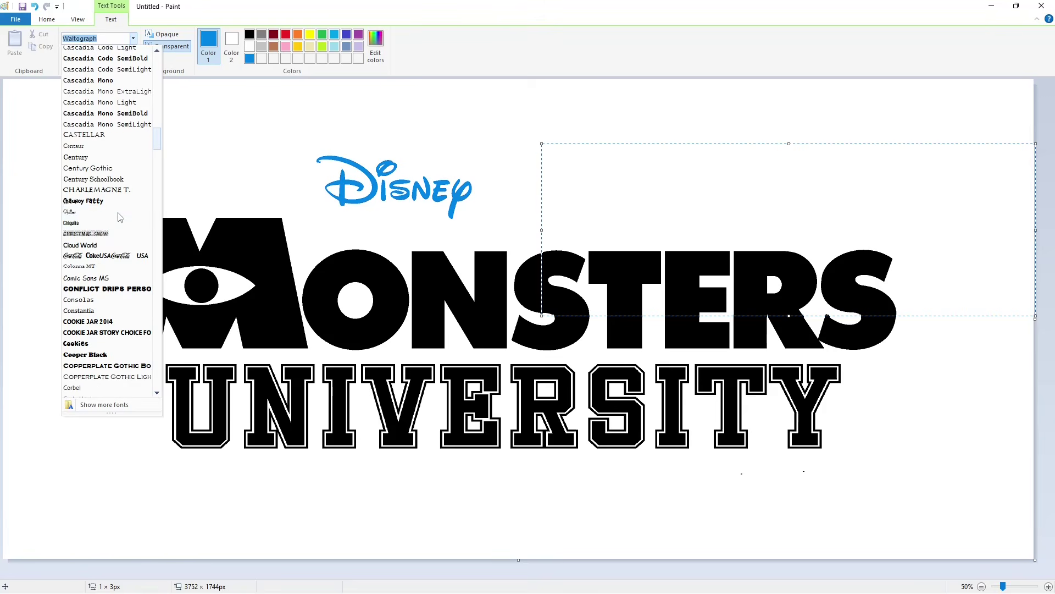
click(94, 190)
text(PIXAR)
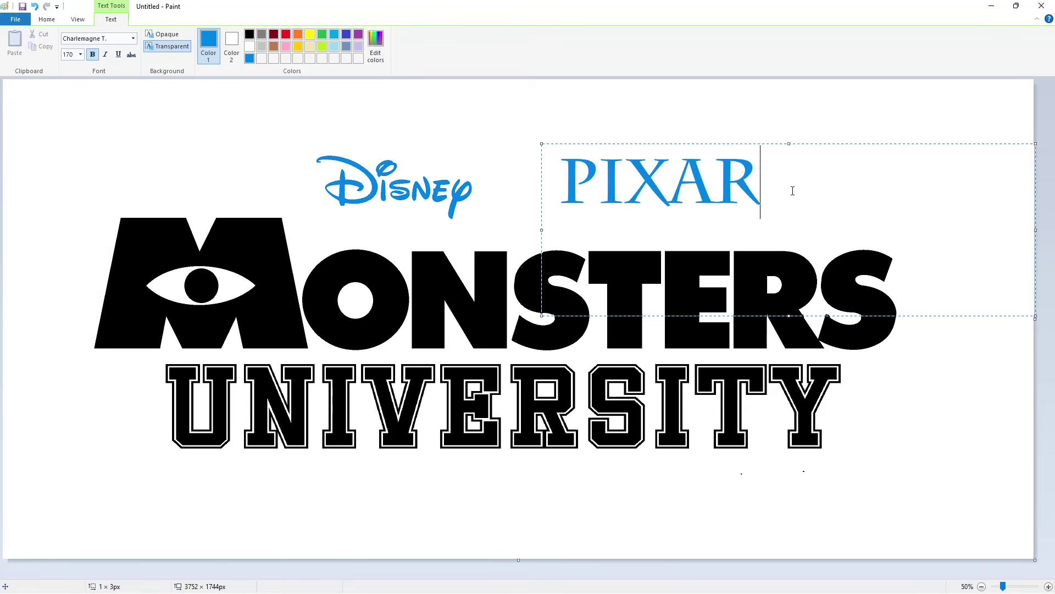
Set the PIXAR text size to 140 and adjust its text box's corner so the word sits close beside Disney.
key(ctrl+a)
click(81, 53)
text(150)
key(Return)
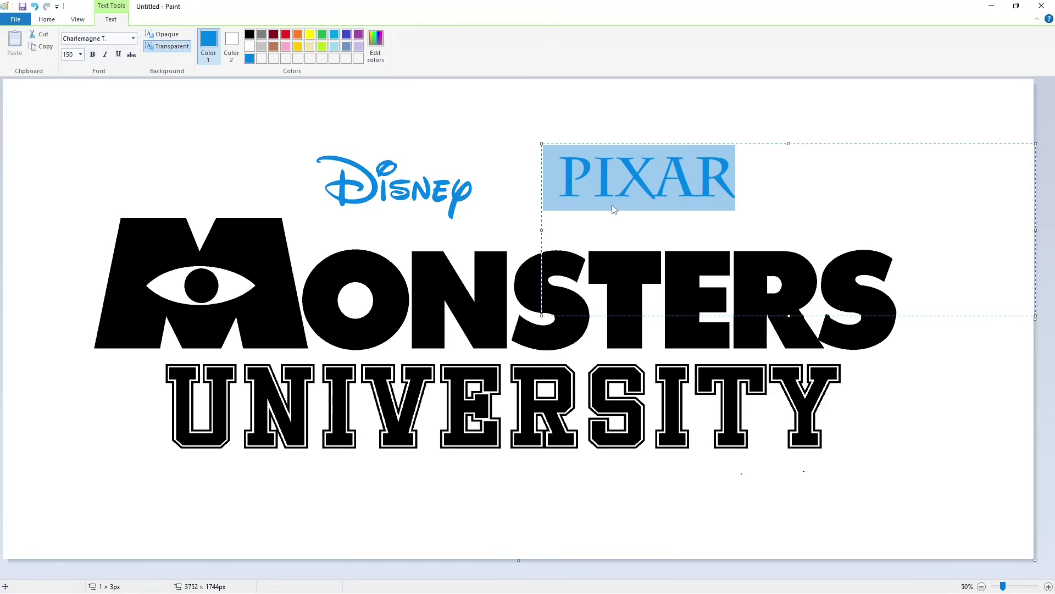
click(80, 57)
text(140)
key(Return)
click(610, 185)
drag(541, 143, 485, 153)
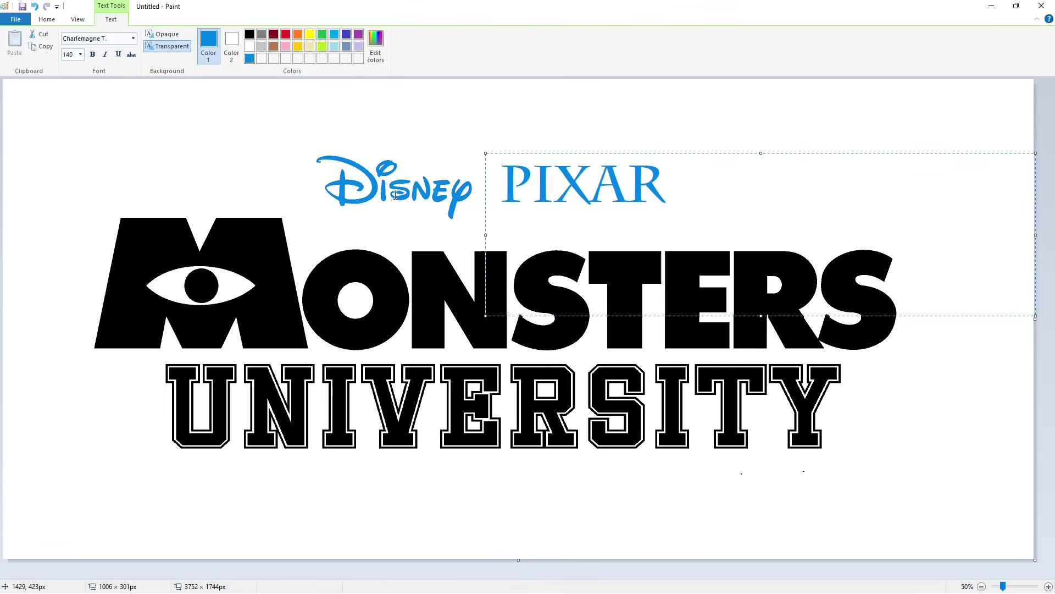